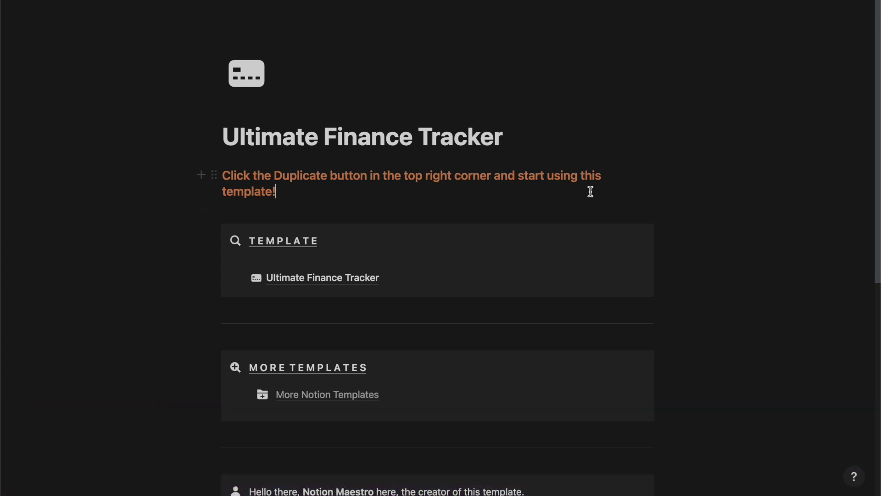
# Step: Open the Ultimate Finance Tracker template page
pyautogui.scroll(-8, 590, 192)
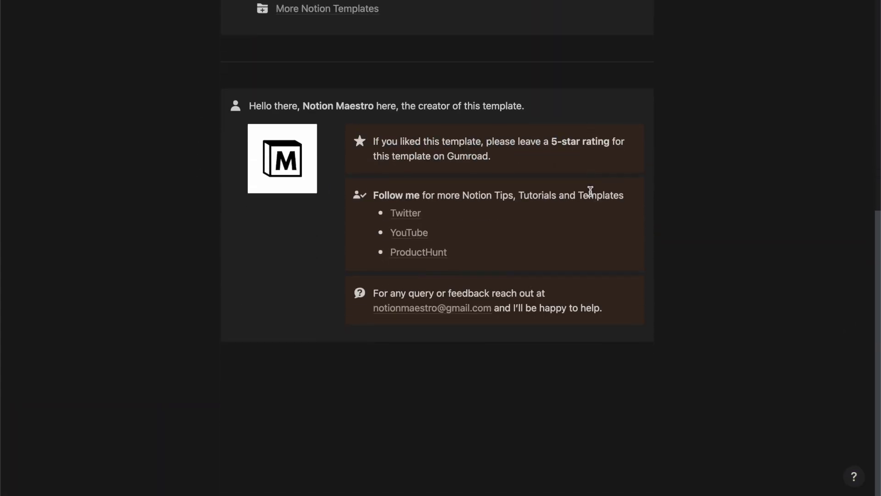
pyautogui.scroll(4, 590, 192)
pyautogui.scroll(4, 591, 191)
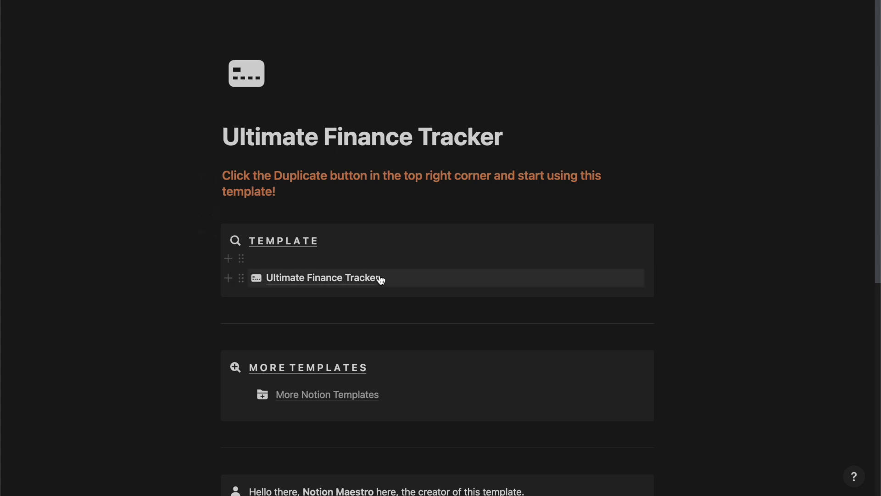
pyautogui.click(357, 284)
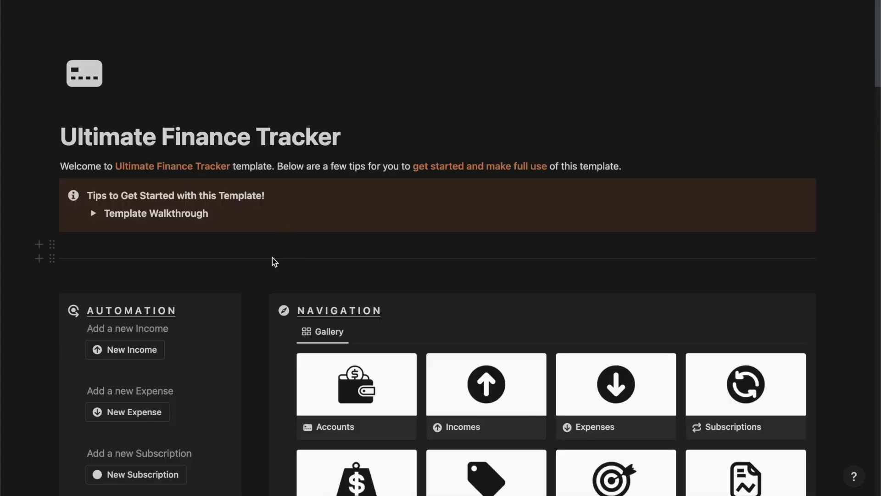
# Step: Open the Accounts gallery of eight accounts, including Bank Account at $5,700.00
pyautogui.scroll(-3, 272, 261)
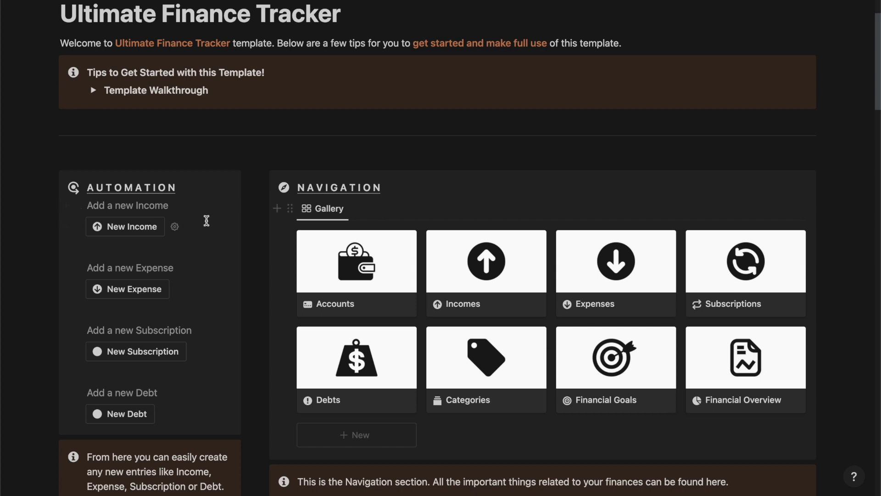
pyautogui.scroll(-1, 233, 218)
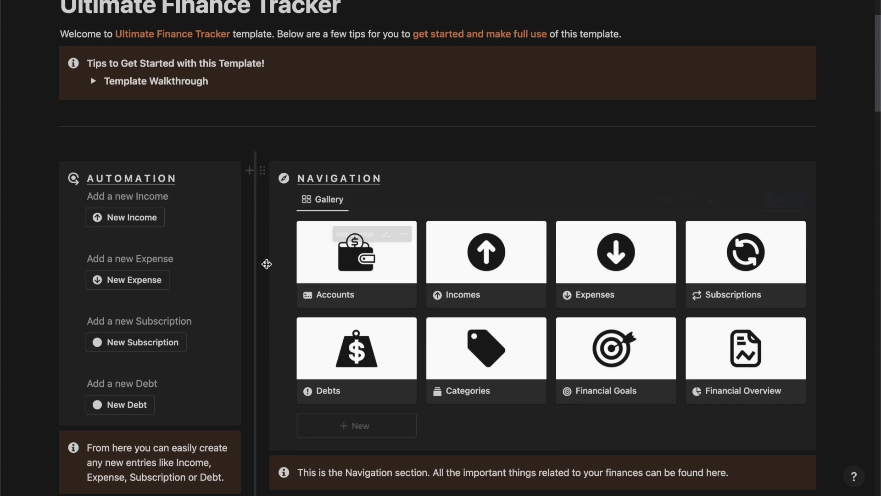
pyautogui.scroll(-1, 266, 264)
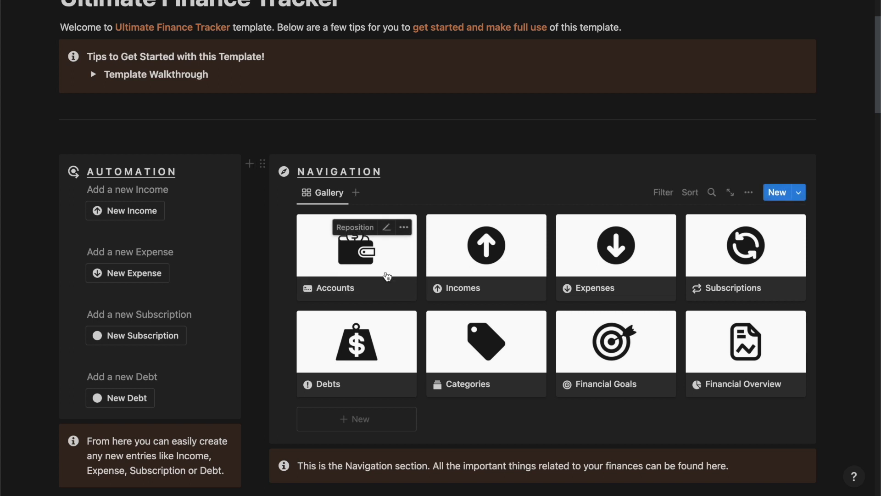
pyautogui.click(387, 276)
pyautogui.scroll(-3, 354, 273)
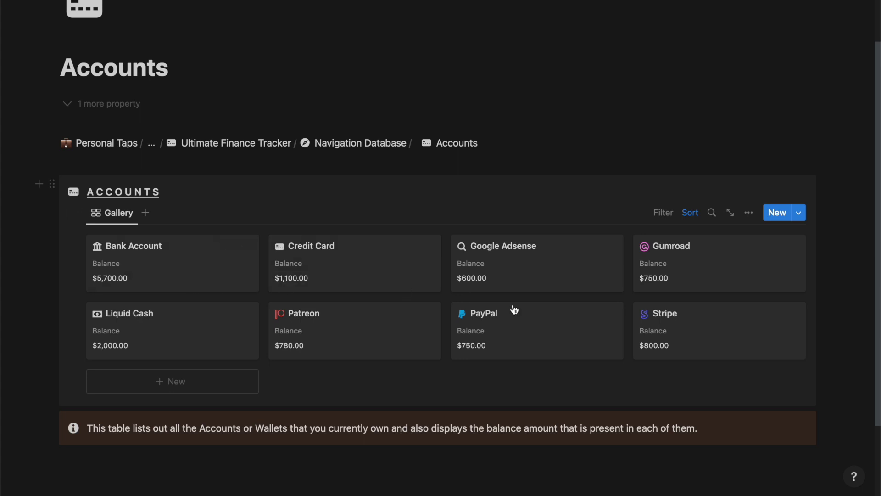
# Step: Open the PayPal account and review its income and expense transactions
pyautogui.click(548, 325)
pyautogui.scroll(-3, 422, 289)
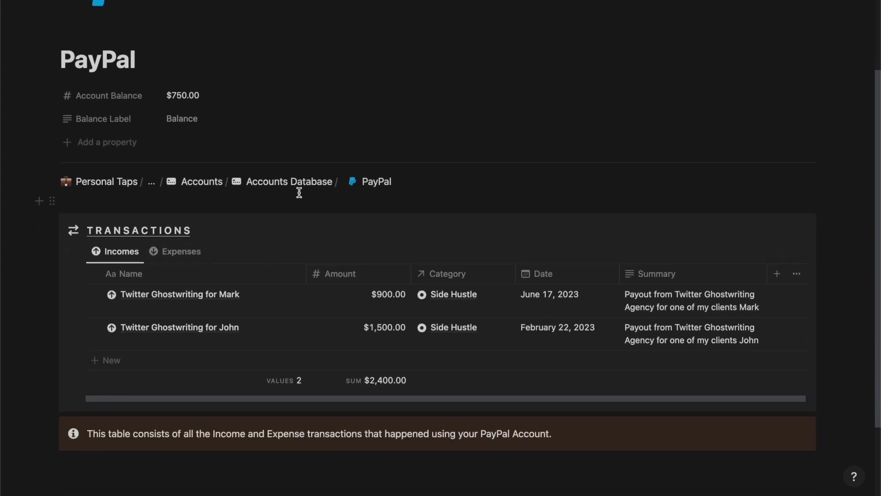
pyautogui.scroll(1, 301, 197)
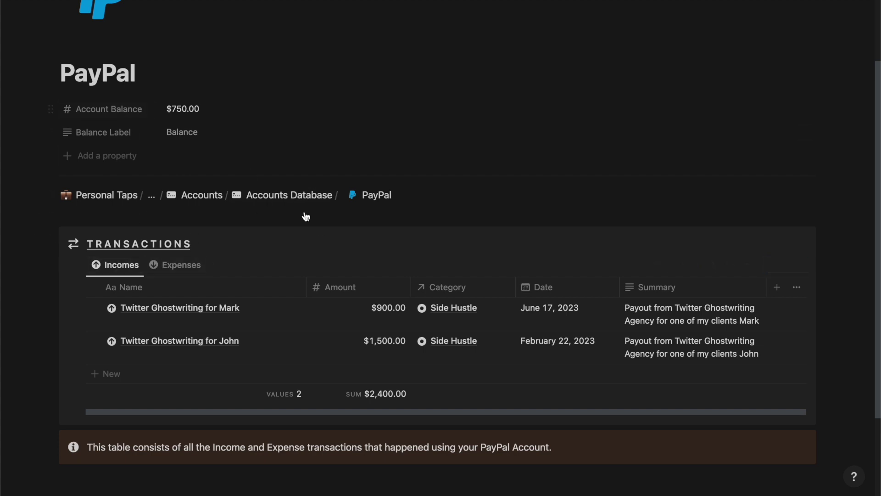
pyautogui.scroll(-2, 322, 228)
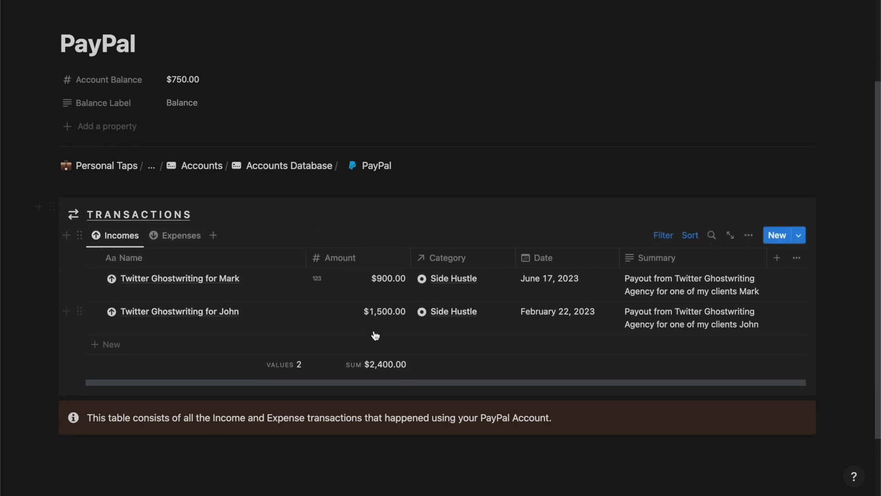
pyautogui.click(180, 242)
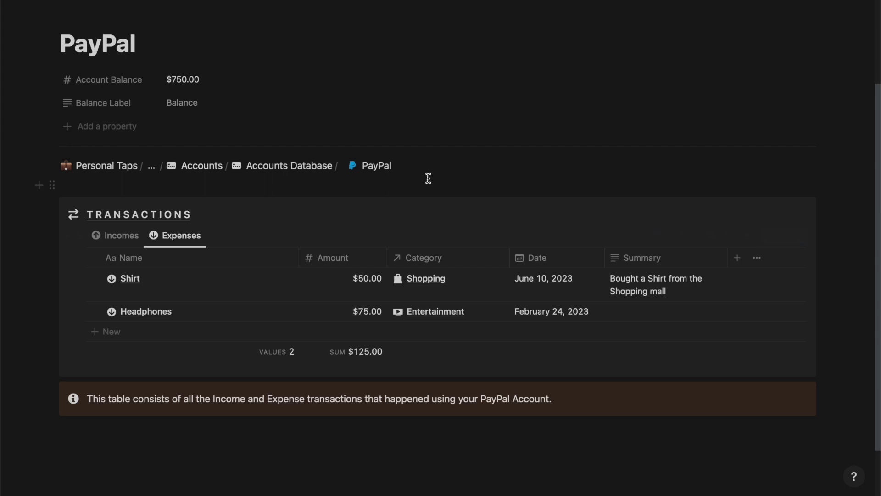
# Step: Go back through Accounts to the finance tracker dashboard and open Incomes
pyautogui.scroll(3, 428, 179)
pyautogui.click(207, 259)
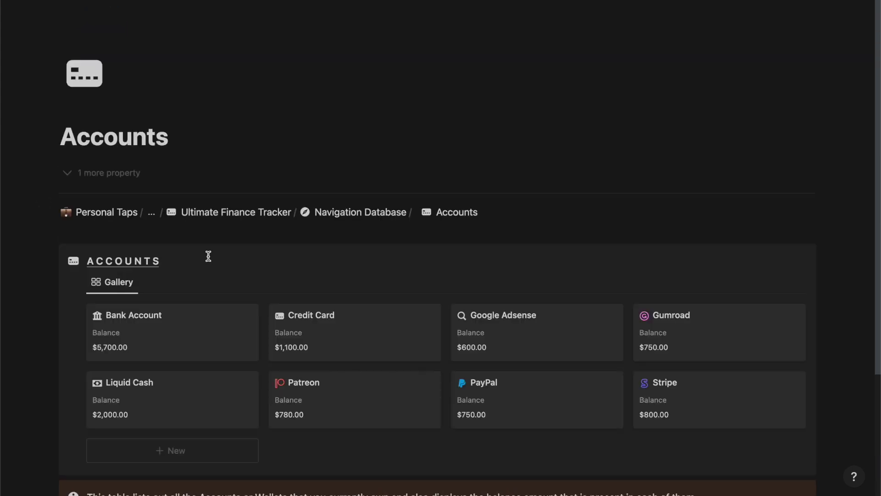
pyautogui.click(256, 219)
pyautogui.scroll(-3, 336, 270)
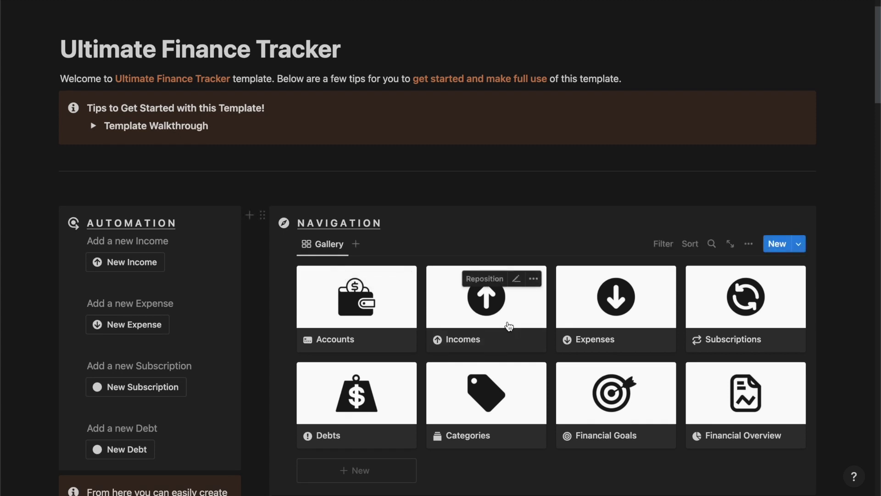
pyautogui.click(508, 324)
# Step: Review incomes for the Last 7 Days, This Month and This Year
pyautogui.scroll(-2, 352, 327)
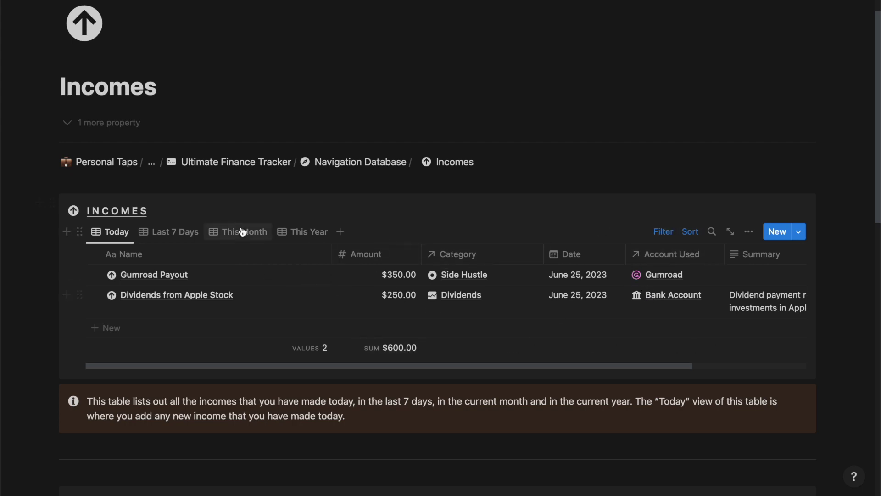
pyautogui.click(169, 231)
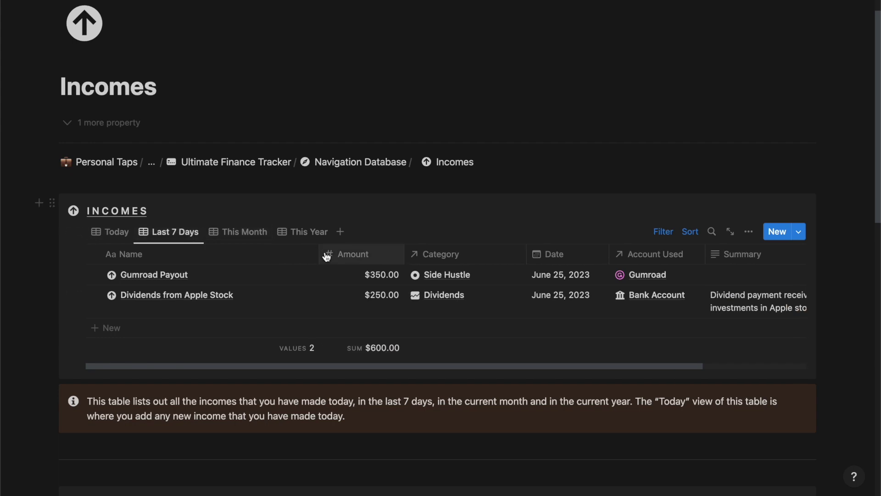
pyautogui.click(257, 235)
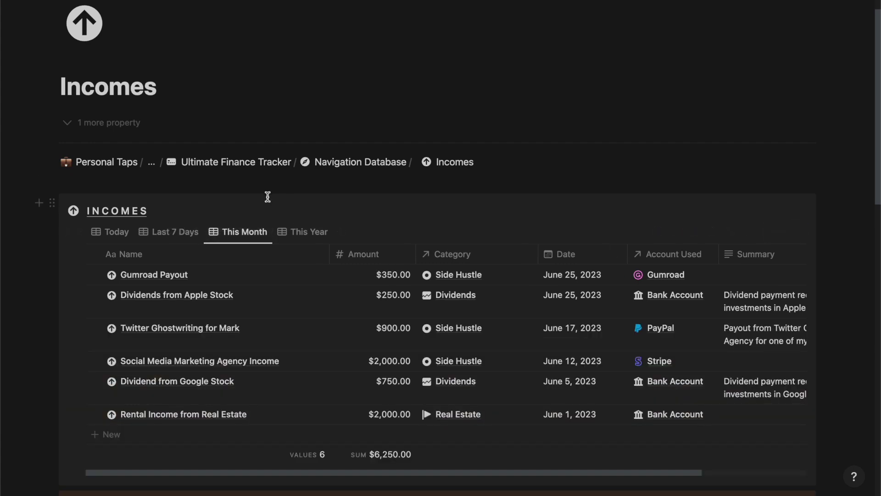
pyautogui.click(310, 231)
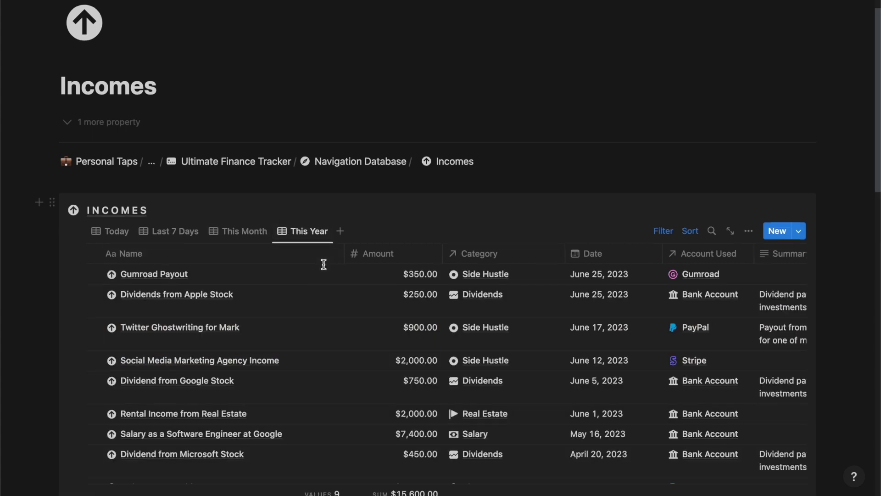
# Step: Scan All Incomes (12 totalling $17,450.00), then return to the dashboard
pyautogui.scroll(-1, 325, 264)
pyautogui.scroll(-12, 324, 268)
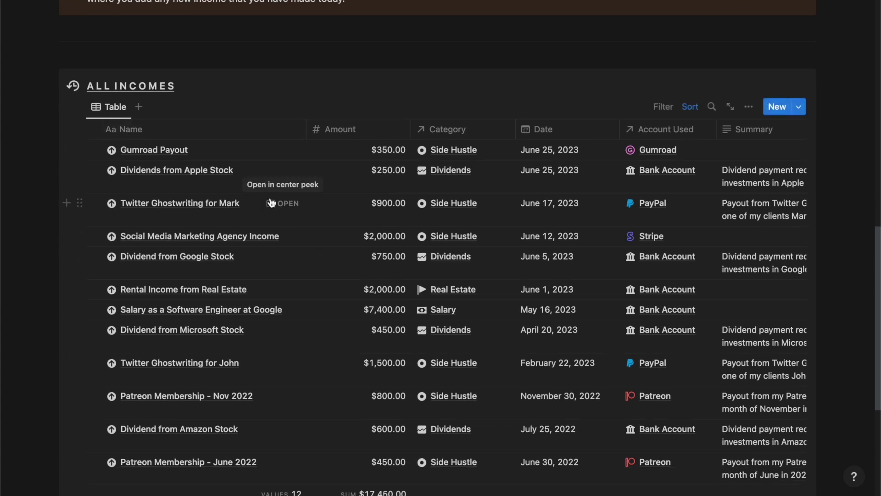
pyautogui.scroll(-1, 275, 200)
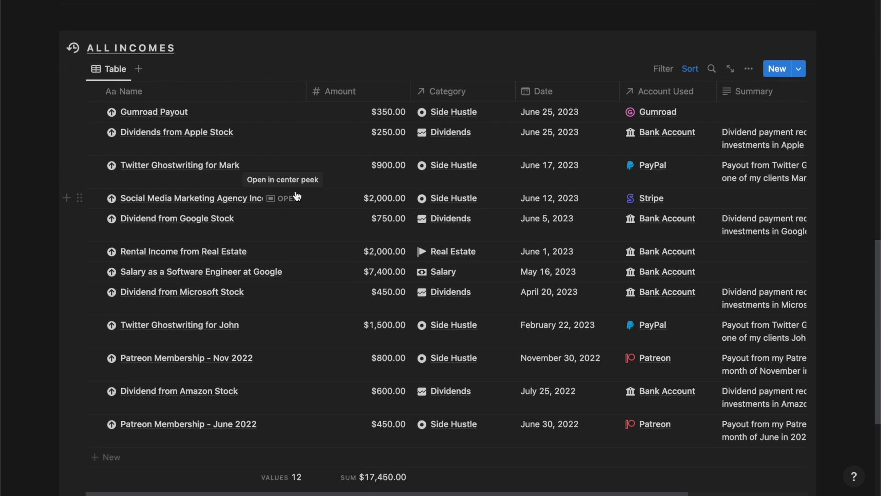
pyautogui.scroll(-1, 318, 265)
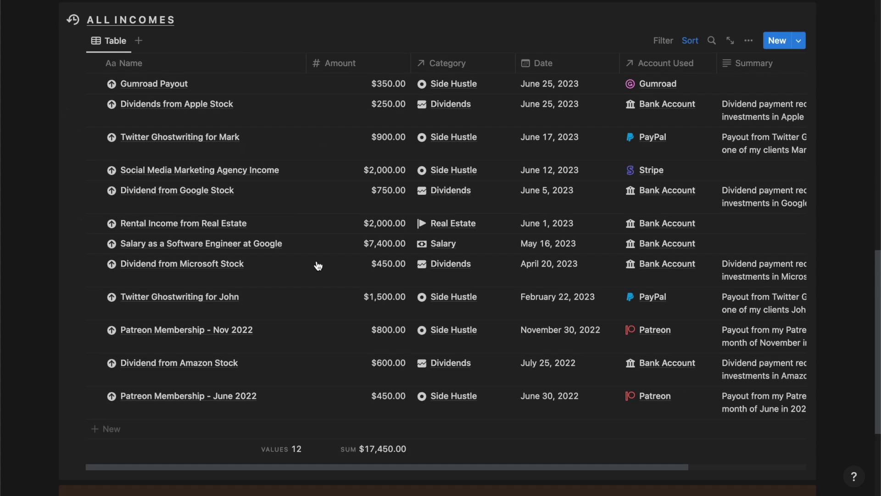
pyautogui.scroll(15, 318, 265)
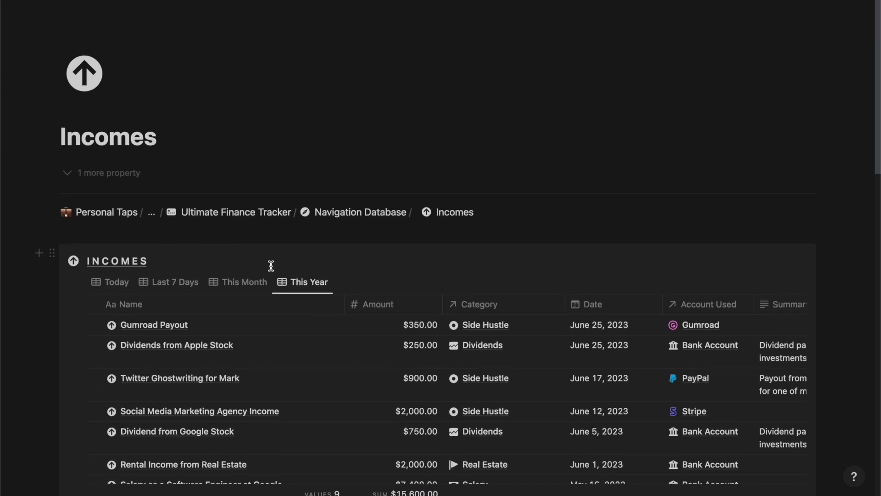
pyautogui.click(223, 214)
pyautogui.scroll(-3, 380, 301)
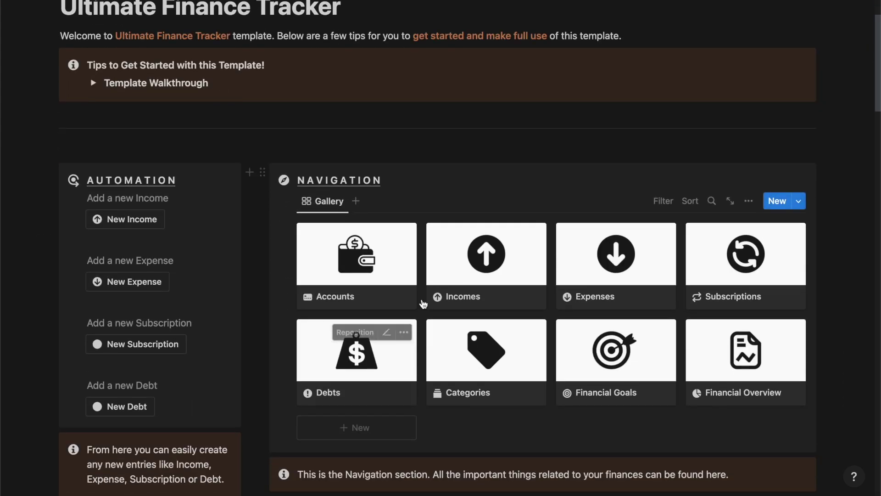
# Step: Open Expenses and review the Last 7 Days, This Month and This Year views
pyautogui.click(616, 279)
pyautogui.scroll(-1, 454, 324)
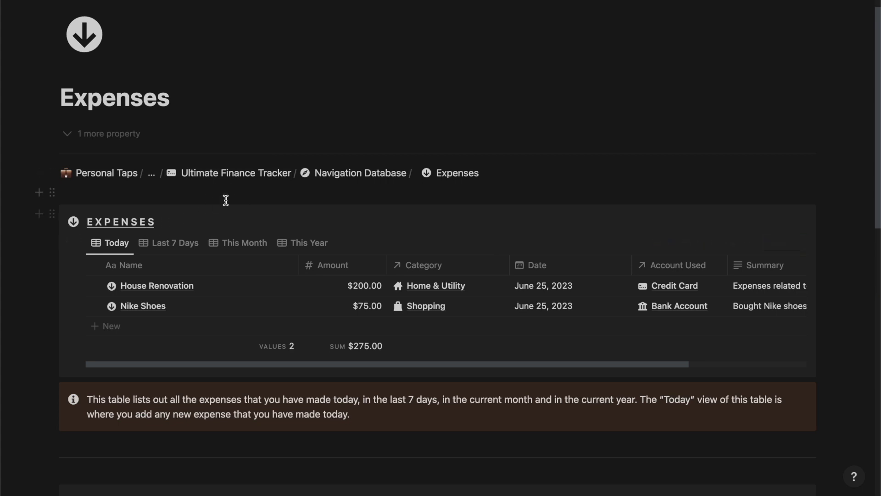
pyautogui.scroll(-1, 220, 208)
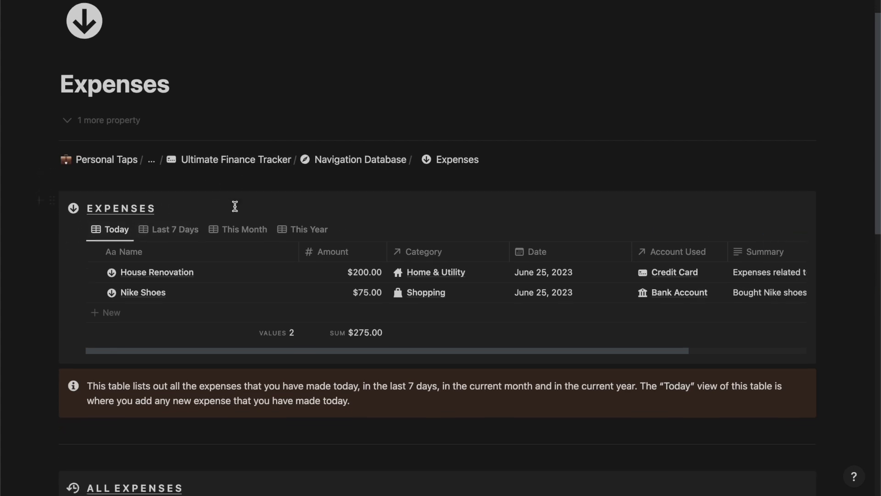
pyautogui.click(174, 230)
pyautogui.click(246, 232)
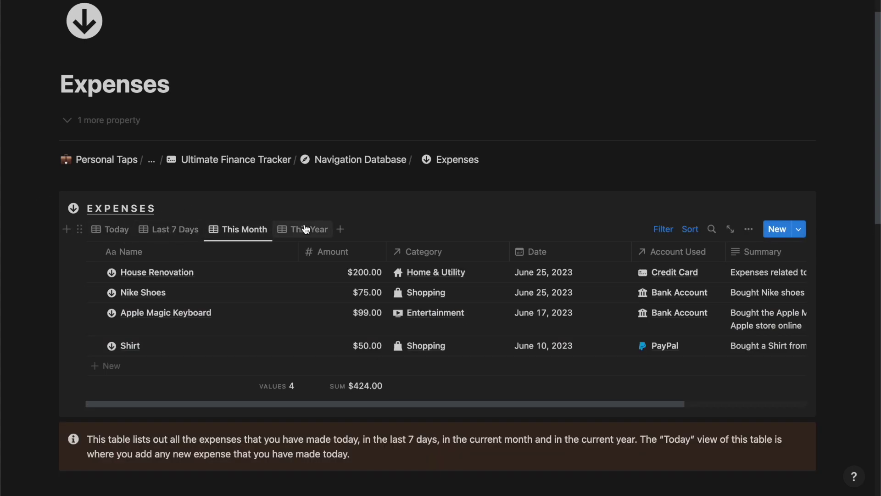
pyautogui.click(301, 230)
# Step: Scan all 12 expenses totalling $5,717.00, then return to the dashboard
pyautogui.scroll(-10, 545, 258)
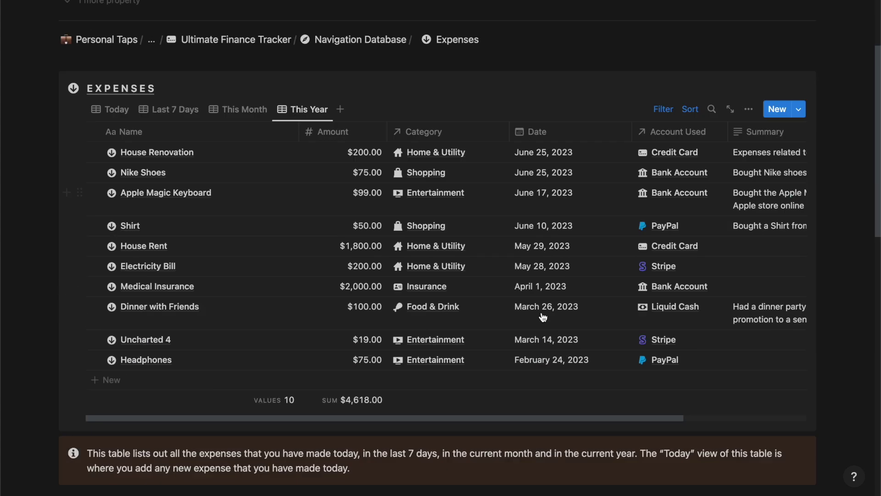
pyautogui.scroll(-1, 229, 188)
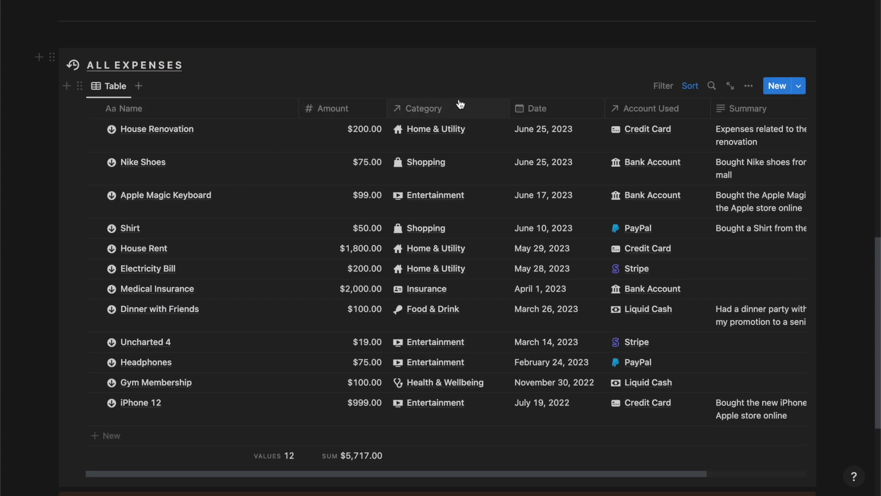
pyautogui.scroll(10, 460, 104)
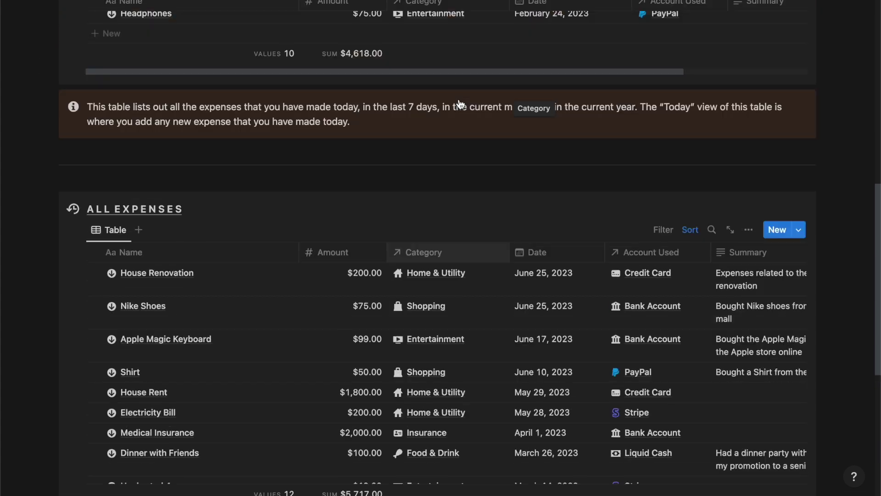
pyautogui.click(213, 118)
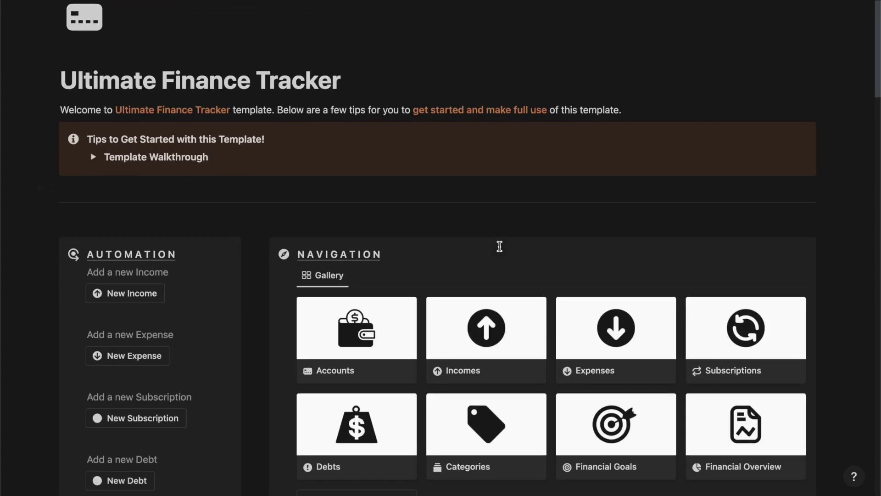
pyautogui.scroll(-1, 499, 246)
pyautogui.click(763, 304)
pyautogui.scroll(-1, 411, 365)
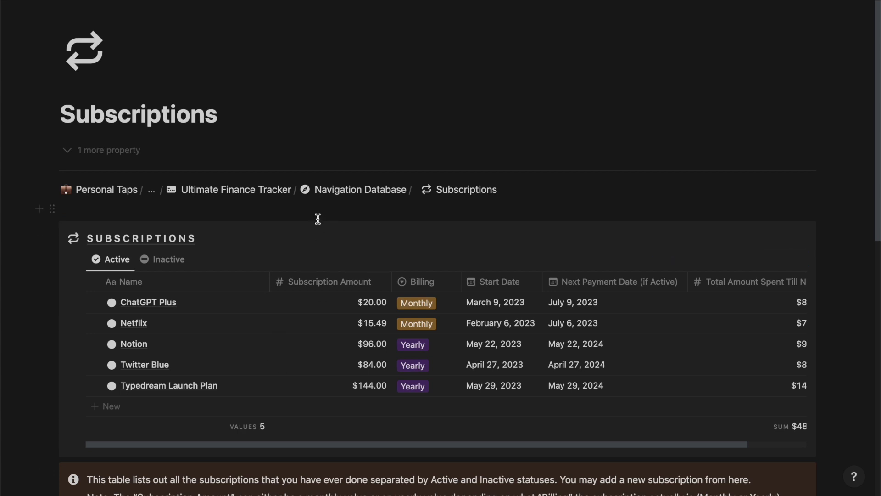
pyautogui.scroll(-1, 248, 260)
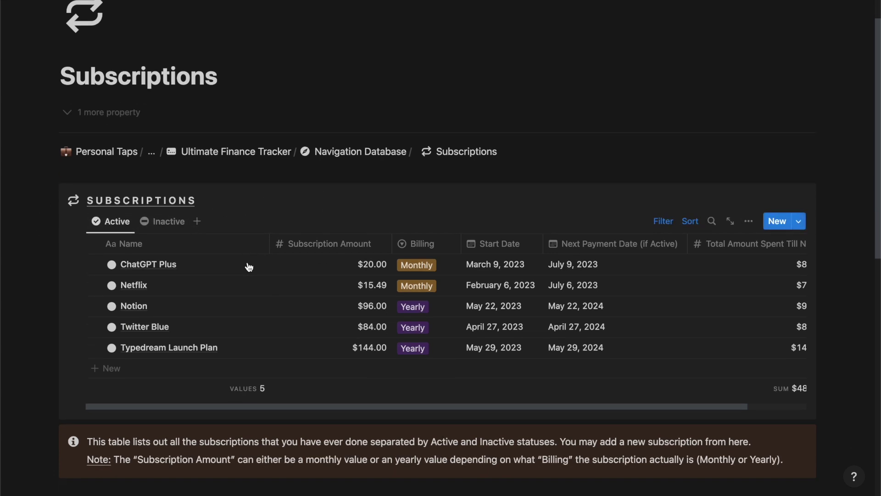
pyautogui.moveTo(373, 250); pyautogui.dragTo(466, 129)
pyautogui.hscroll(3, 532, 327)
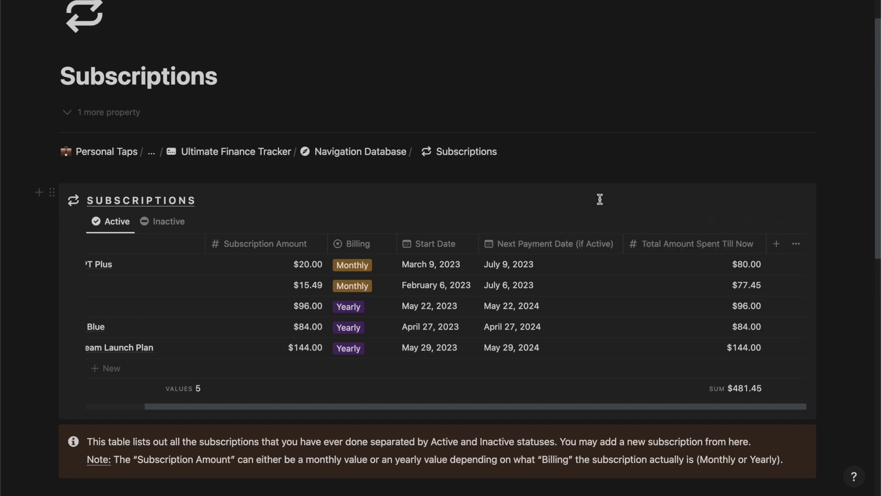
pyautogui.hscroll(-1, 601, 356)
pyautogui.hscroll(-3, 601, 356)
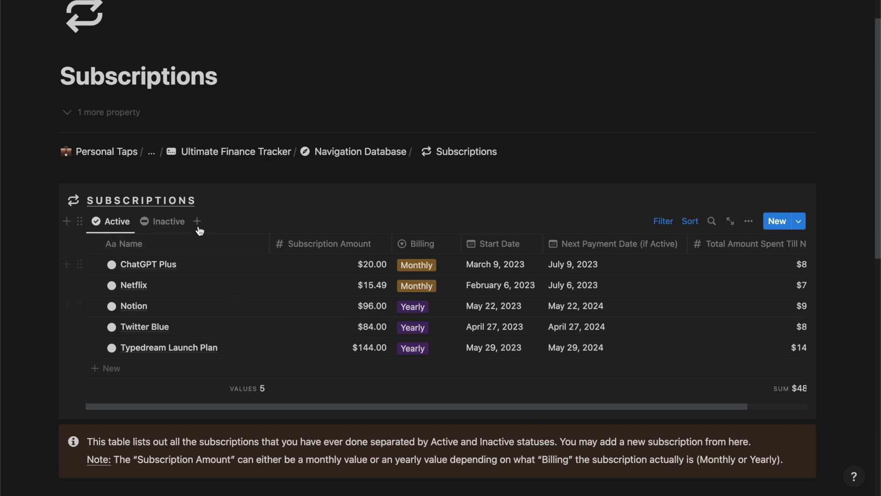
pyautogui.click(170, 222)
pyautogui.hscroll(2, 316, 274)
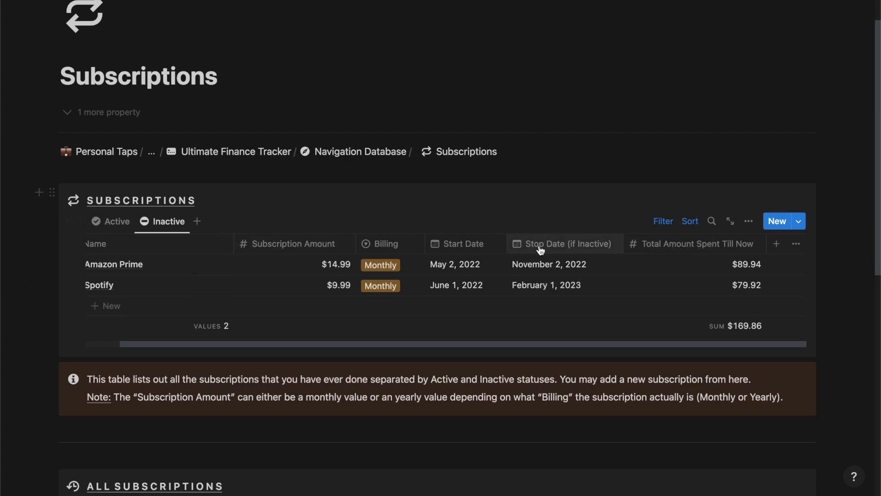
pyautogui.scroll(-7, 423, 293)
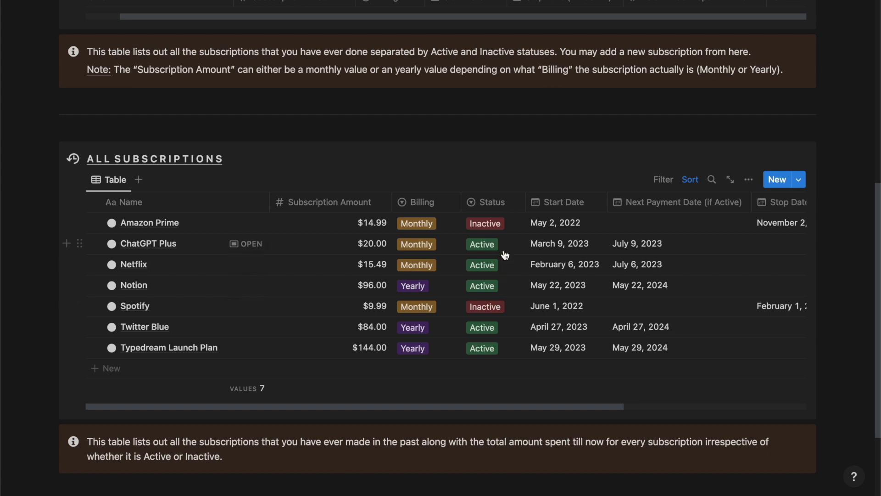
pyautogui.scroll(8, 505, 255)
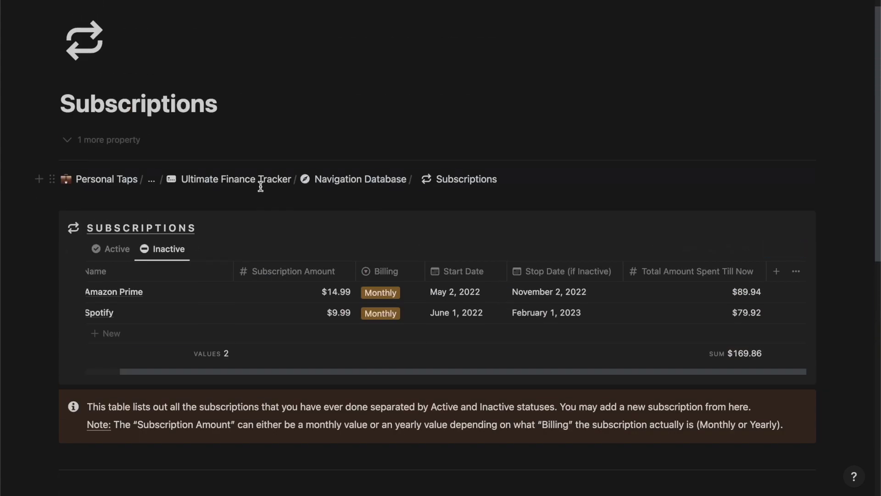
pyautogui.click(275, 178)
pyautogui.scroll(-3, 274, 266)
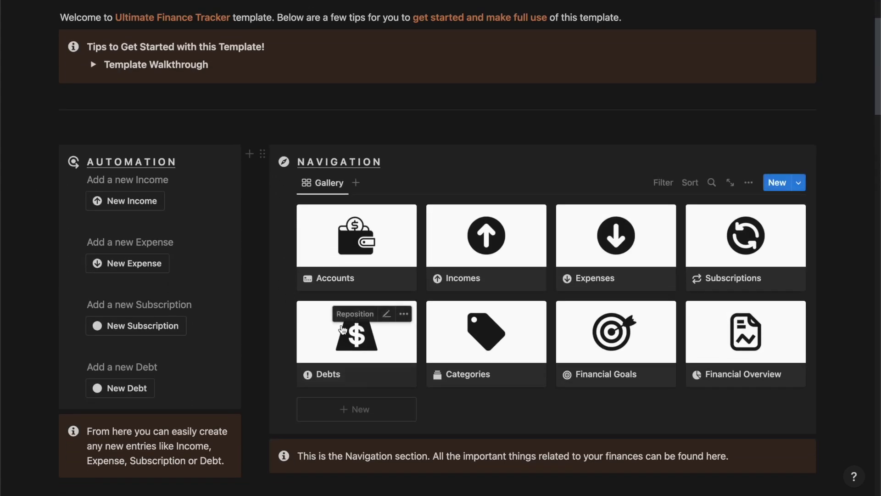
pyautogui.click(343, 330)
pyautogui.scroll(-3, 613, 199)
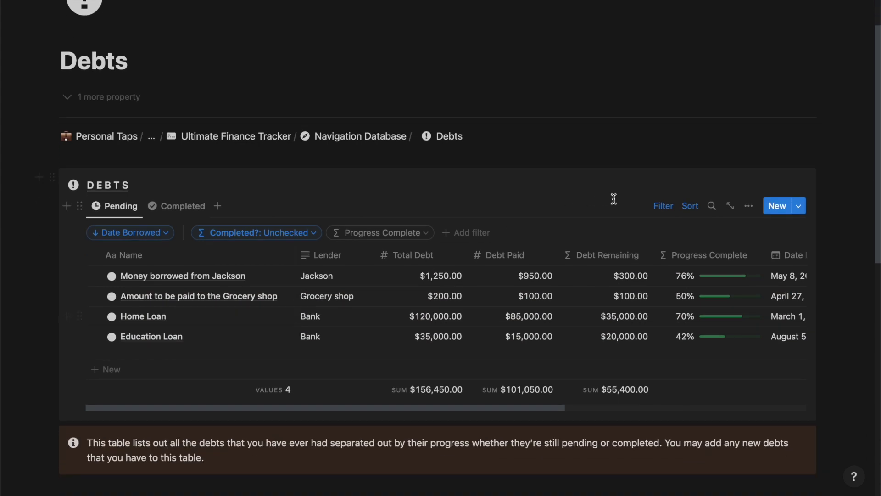
pyautogui.click(658, 205)
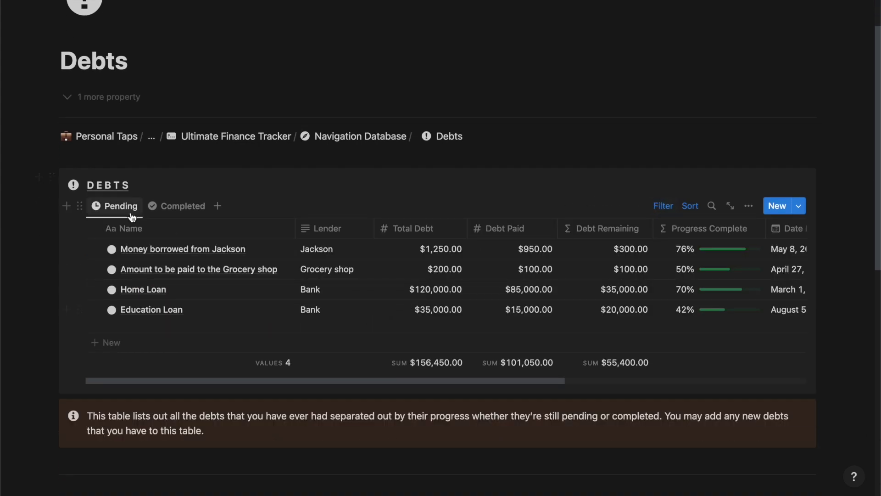
pyautogui.scroll(-1, 321, 301)
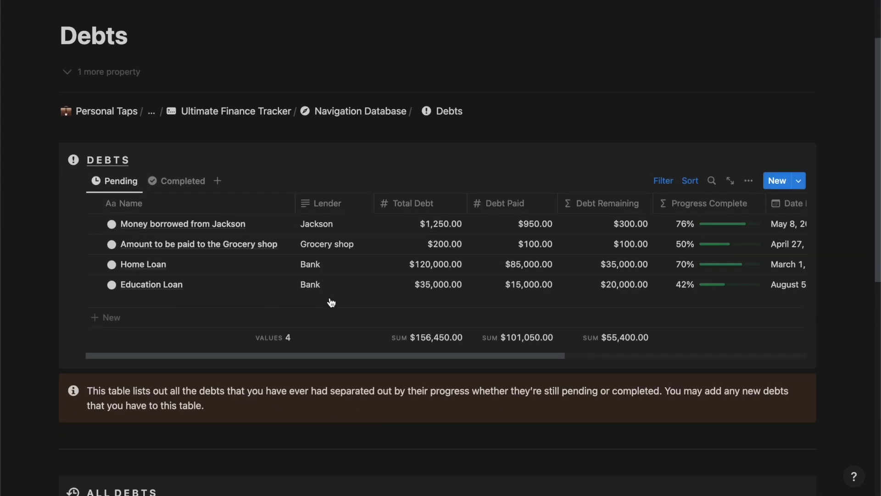
pyautogui.hscroll(3, 429, 325)
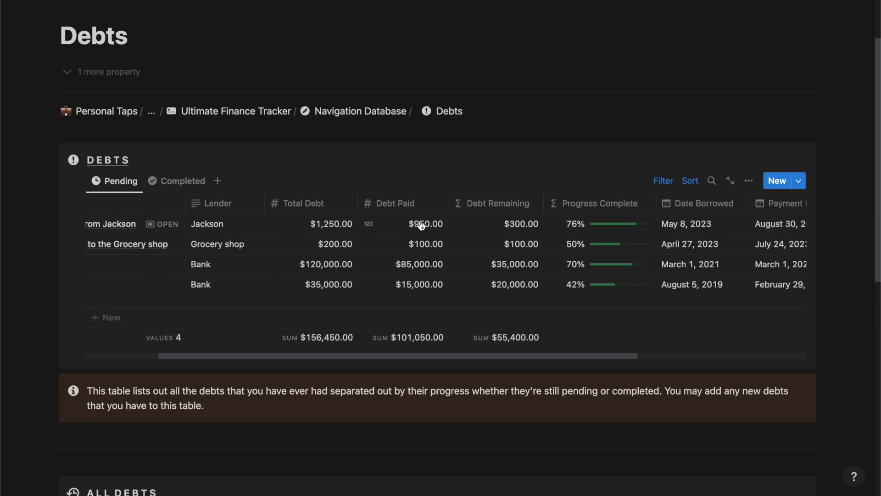
pyautogui.hscroll(6, 440, 225)
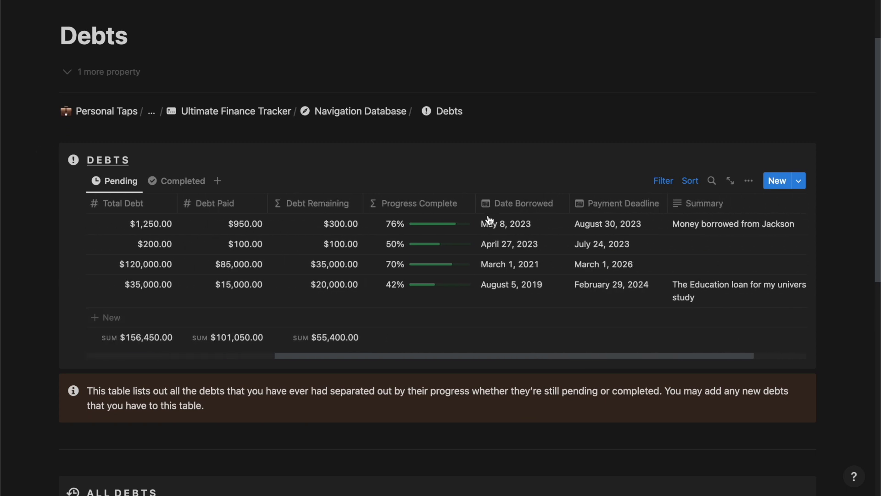
pyautogui.moveTo(384, 286)
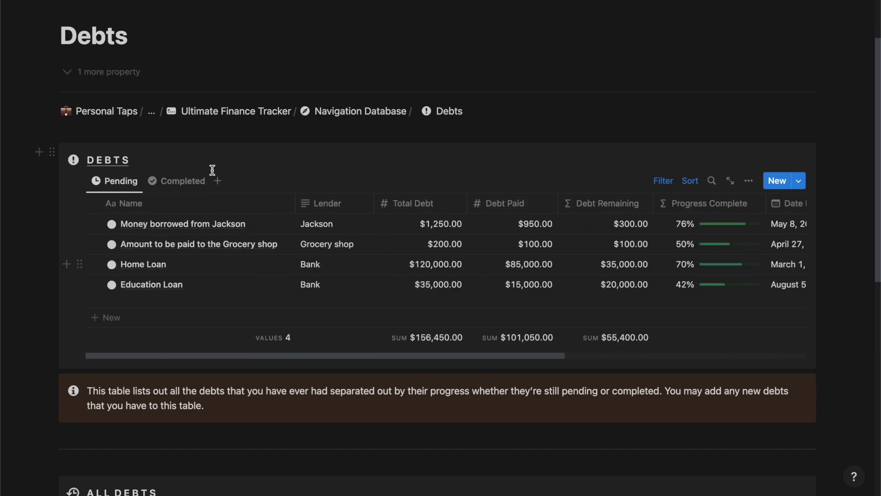
pyautogui.click(184, 180)
pyautogui.scroll(-5, 247, 274)
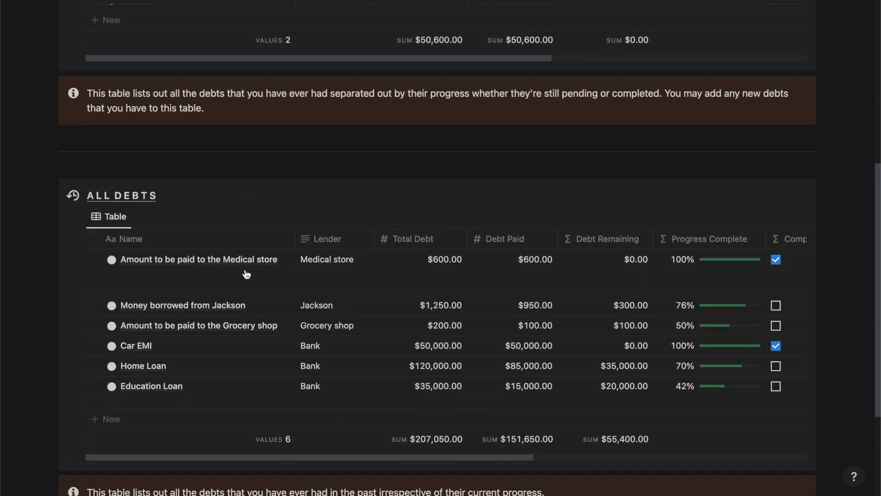
pyautogui.scroll(-3, 246, 274)
pyautogui.hscroll(10, 392, 216)
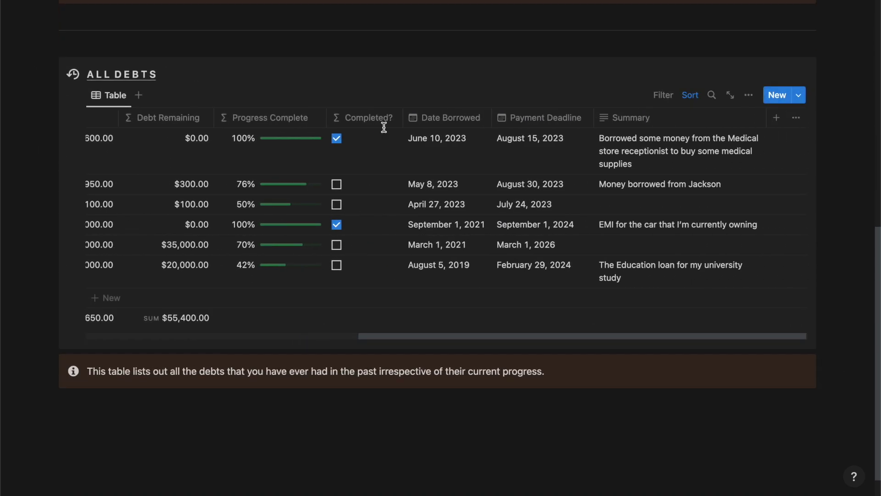
pyautogui.scroll(10, 356, 156)
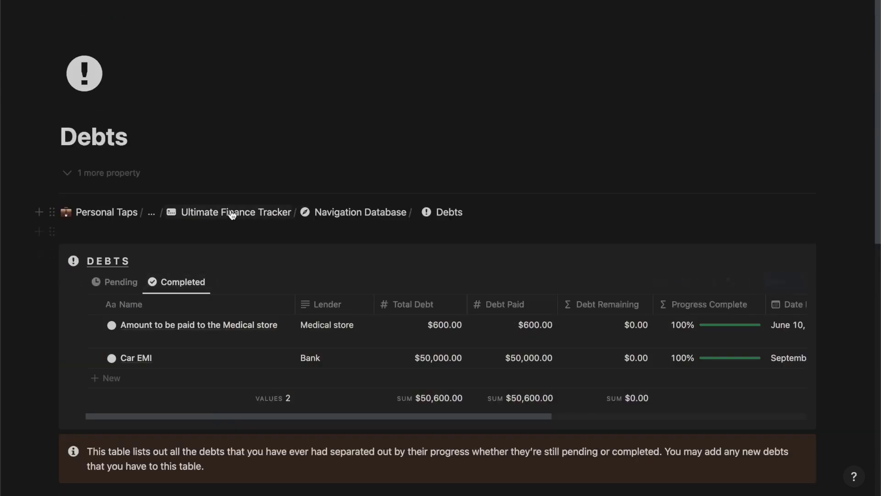
pyautogui.click(232, 212)
pyautogui.scroll(-3, 330, 283)
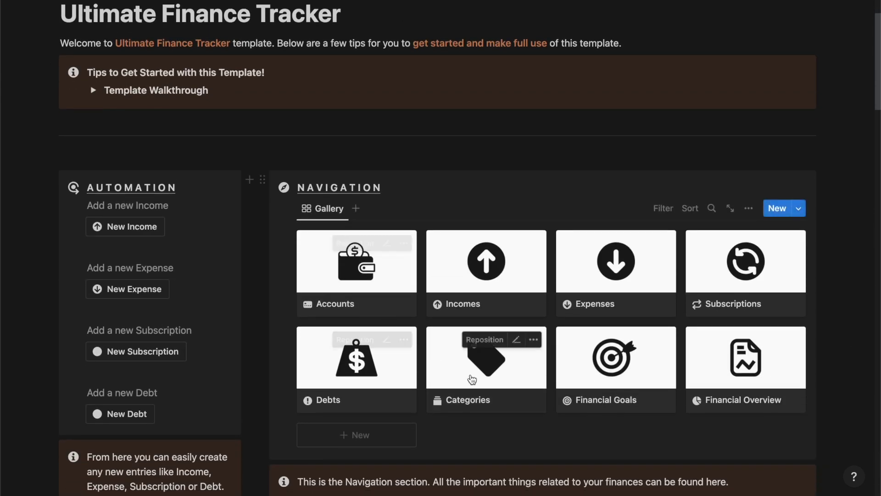
# Step: Open Categories and browse the income and expense categories
pyautogui.click(473, 379)
pyautogui.scroll(-1, 324, 328)
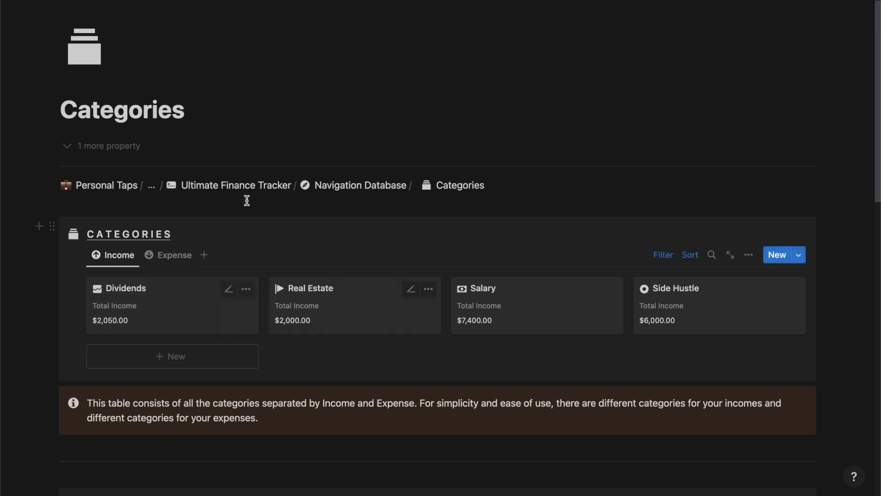
pyautogui.scroll(-1, 250, 205)
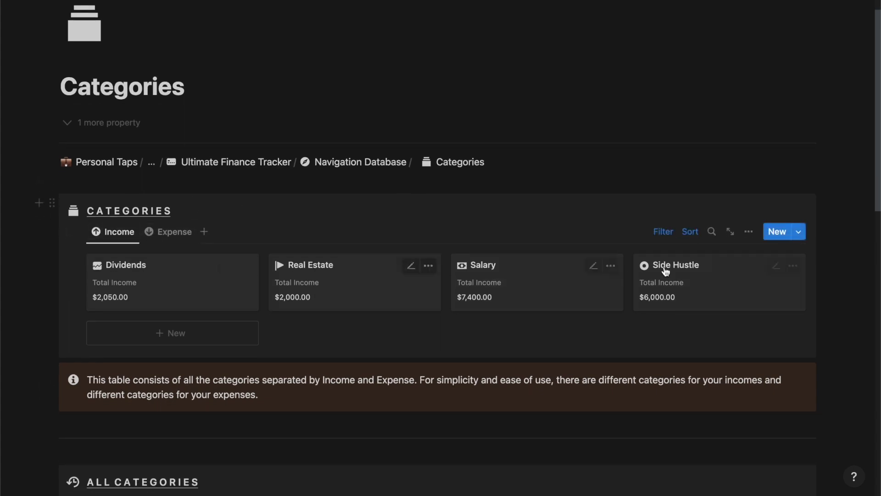
pyautogui.click(176, 232)
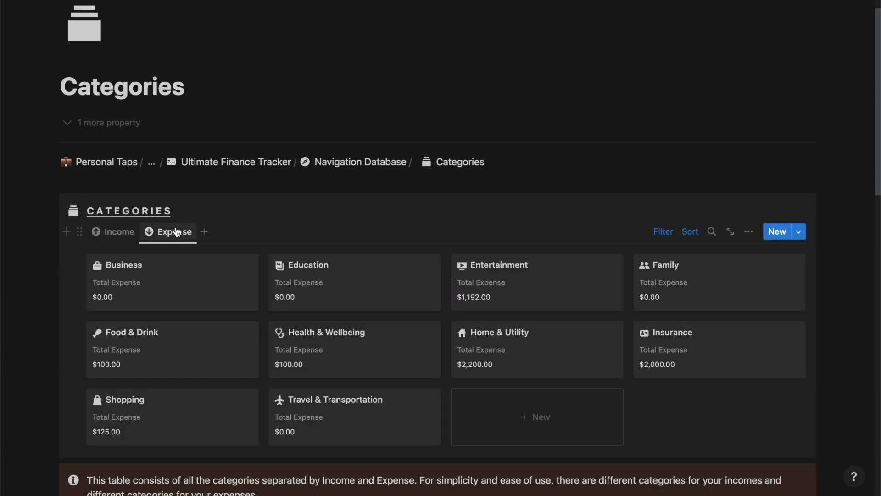
pyautogui.scroll(-3, 176, 229)
pyautogui.scroll(-7, 221, 331)
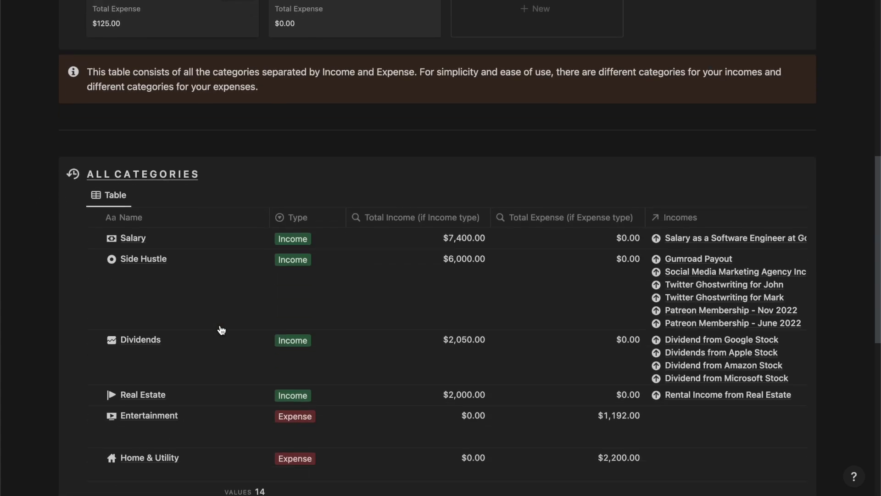
pyautogui.scroll(-1, 234, 189)
pyautogui.scroll(-2, 233, 189)
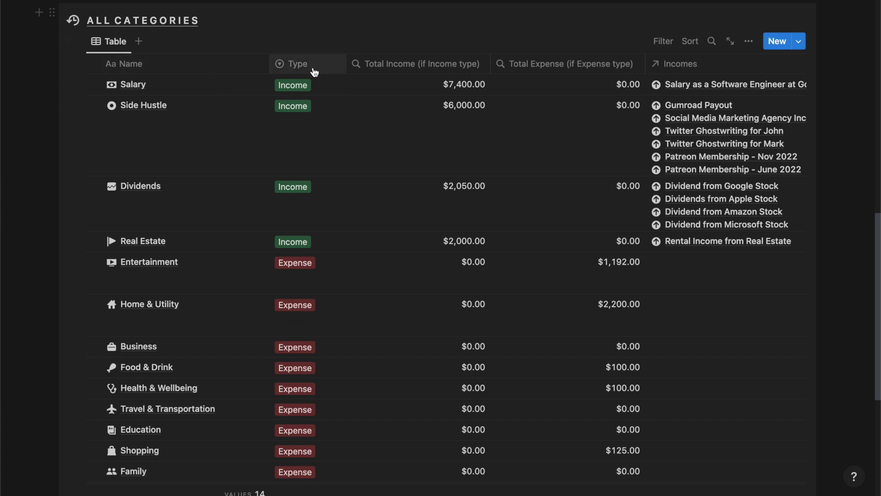
pyautogui.scroll(10, 322, 251)
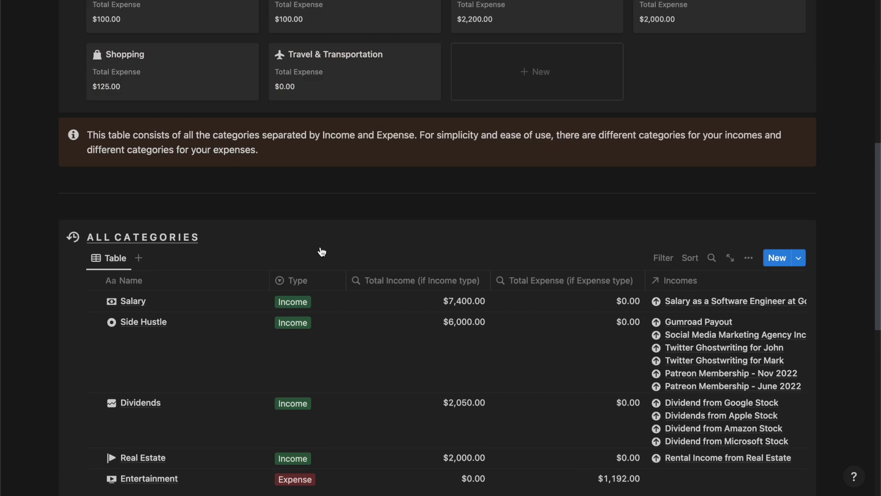
# Step: Return to the dashboard and open Financial Goals with its three in-progress goals
pyautogui.click(232, 141)
pyautogui.scroll(-3, 270, 220)
pyautogui.click(600, 342)
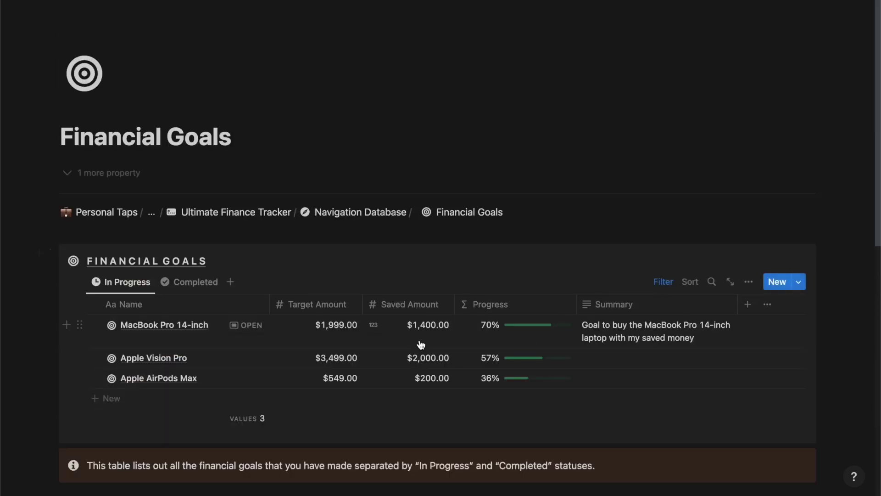
# Step: Show only Completed financial goals (two of five), then return to the dashboard
pyautogui.scroll(-3, 419, 342)
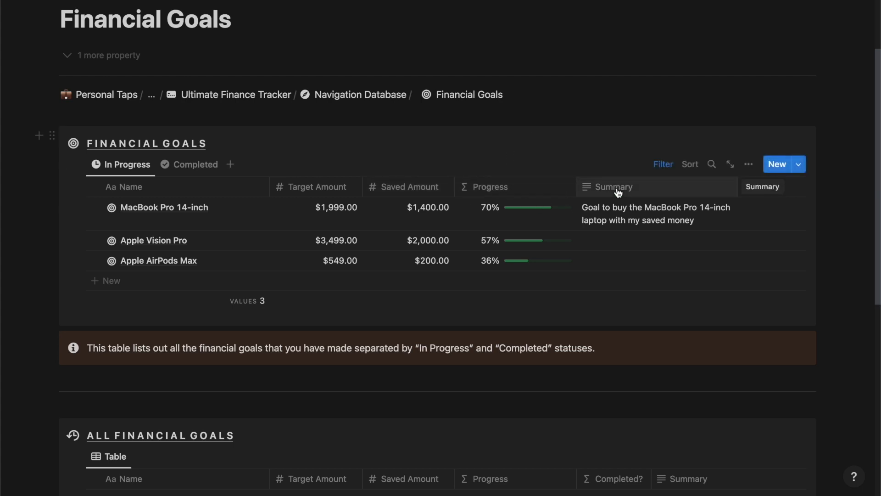
pyautogui.click(208, 163)
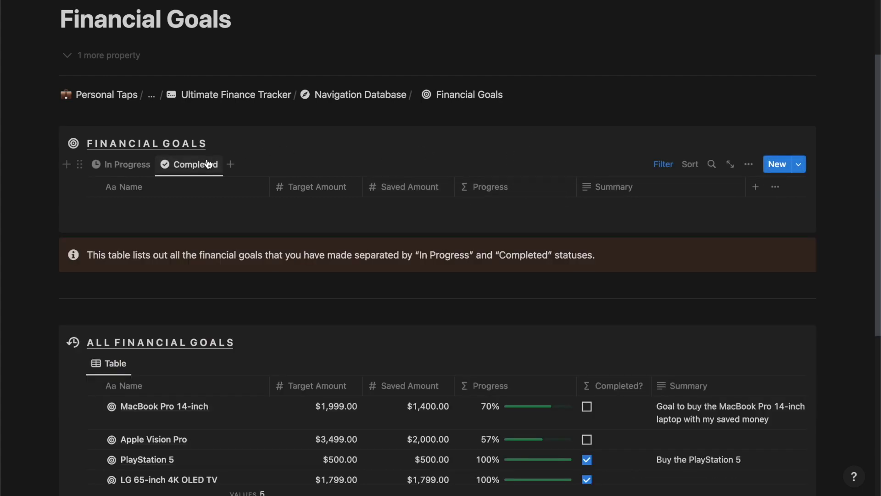
pyautogui.scroll(-3, 468, 209)
pyautogui.scroll(-1, 468, 208)
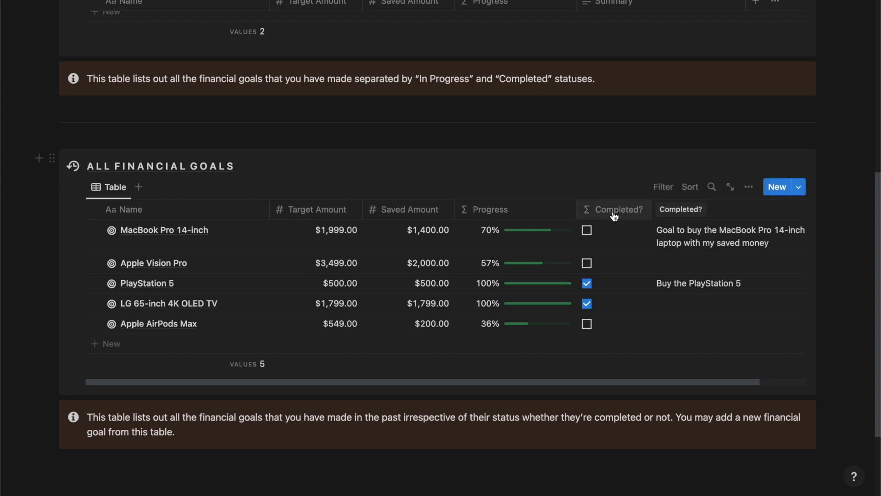
pyautogui.scroll(6, 611, 209)
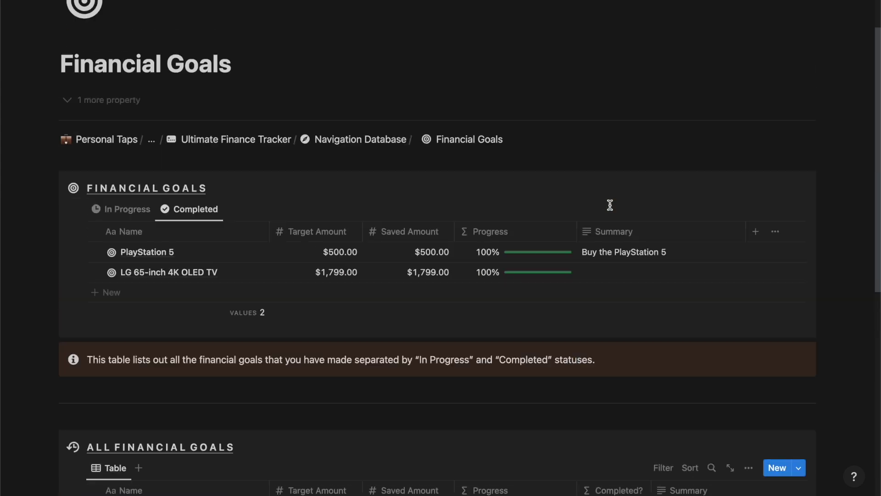
pyautogui.click(232, 158)
# Step: Open Financial Overview and switch Incomes Overview to the Yearly grouping
pyautogui.scroll(-2, 471, 284)
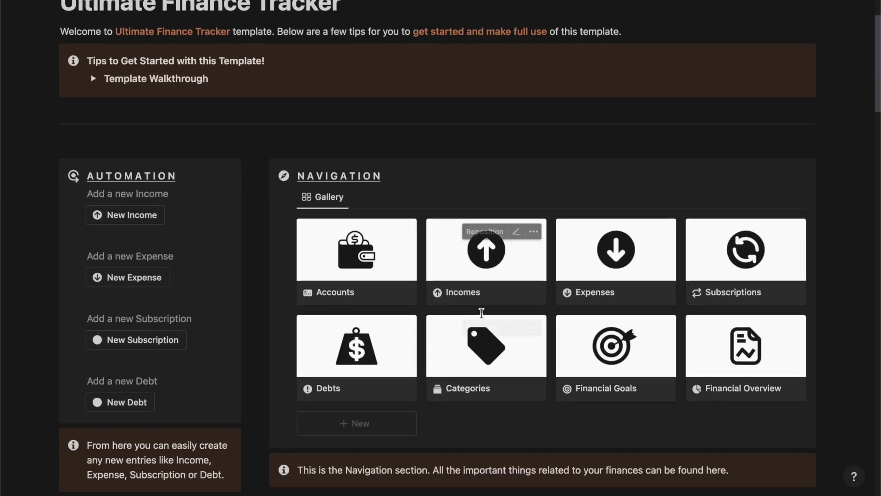
pyautogui.click(728, 363)
pyautogui.scroll(-3, 331, 321)
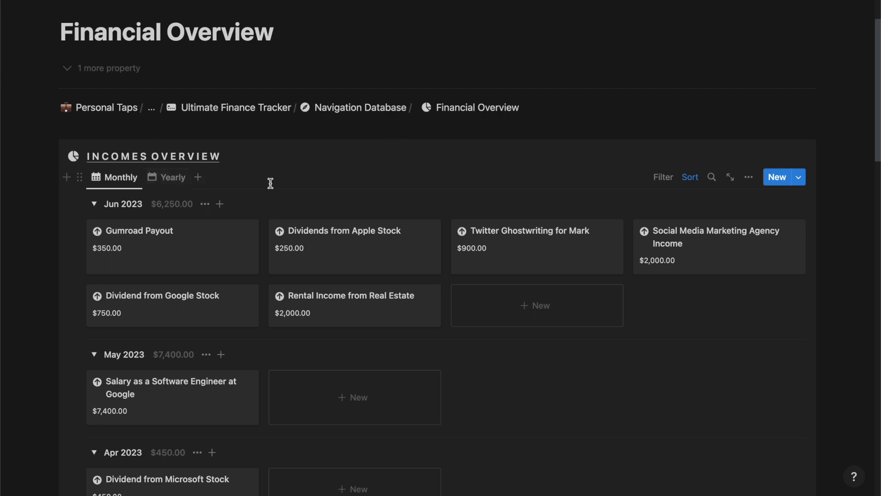
pyautogui.scroll(-2, 270, 183)
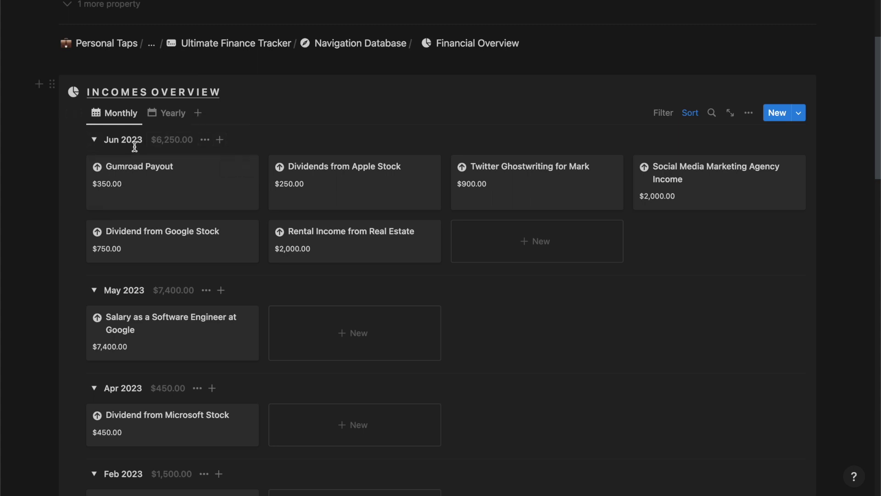
pyautogui.scroll(-3, 174, 214)
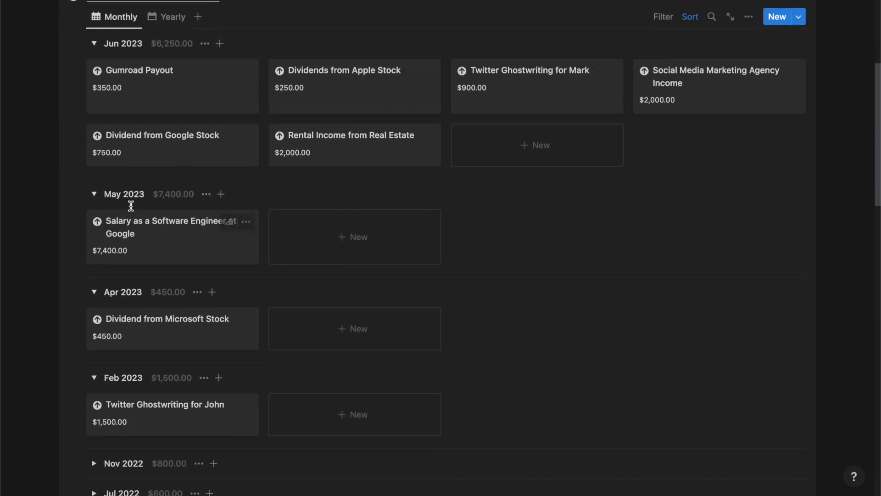
pyautogui.scroll(4, 181, 243)
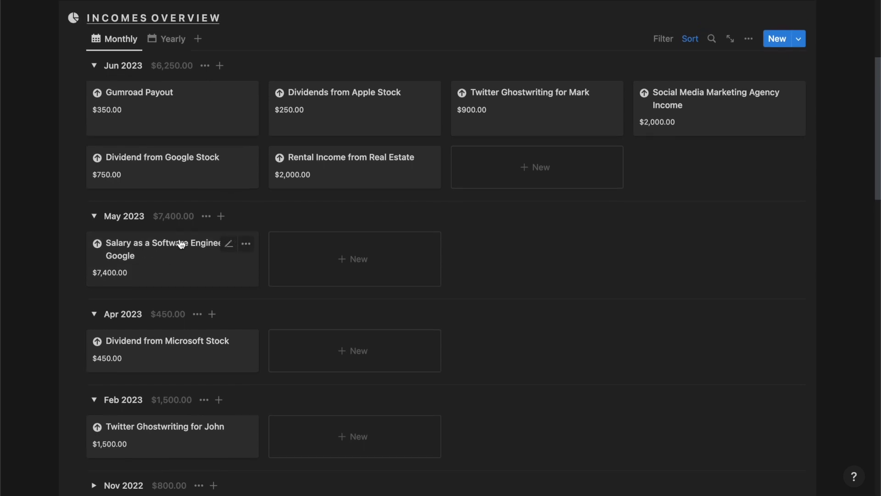
pyautogui.click(173, 129)
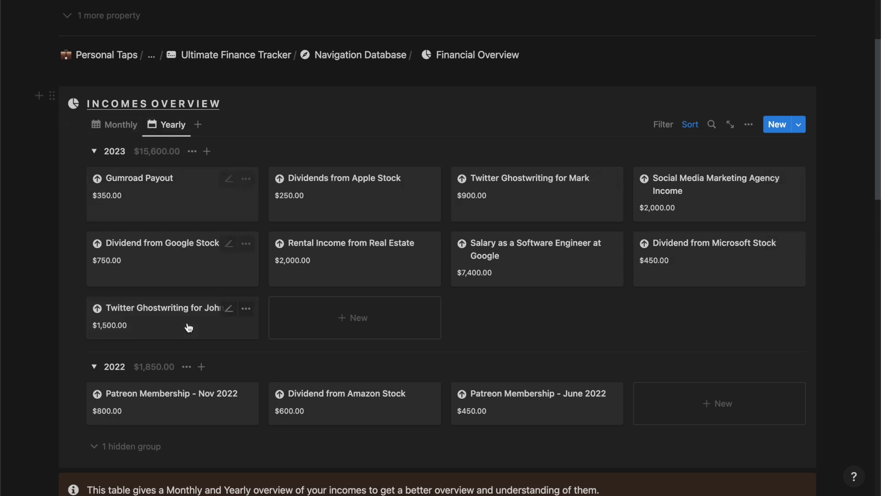
# Step: Switch Expenses Overview to Yearly (2023 totals $4,618.00), then return to the dashboard
pyautogui.scroll(-8, 431, 416)
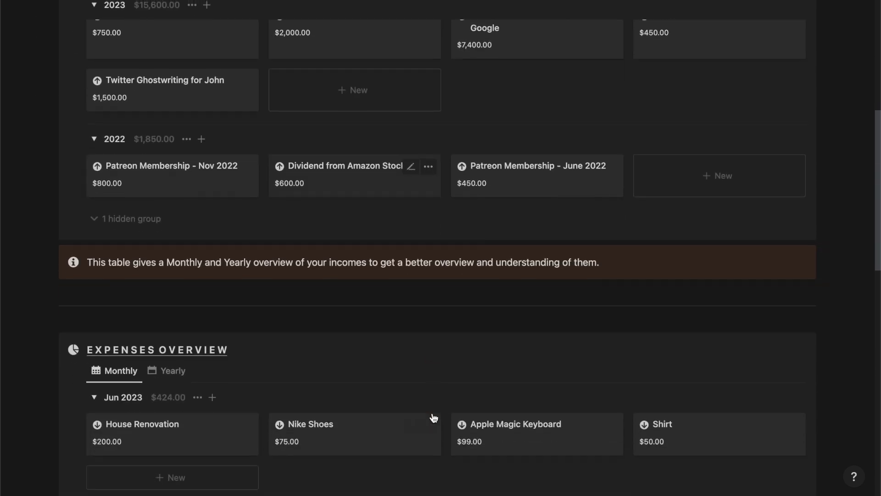
pyautogui.scroll(-3, 431, 413)
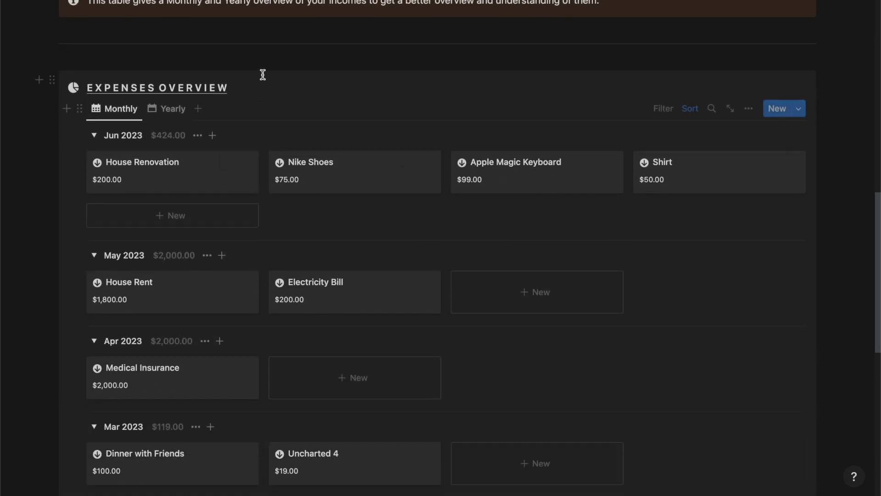
pyautogui.scroll(-1, 235, 109)
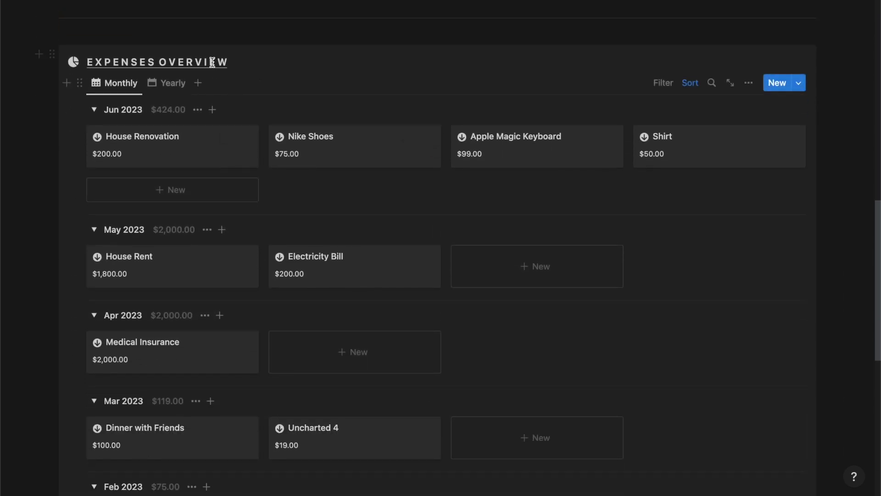
pyautogui.scroll(-1, 238, 90)
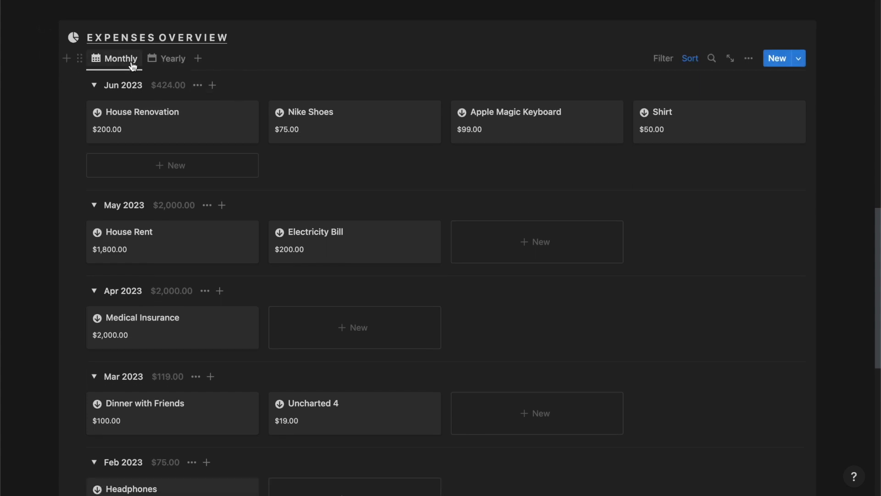
pyautogui.scroll(-2, 208, 169)
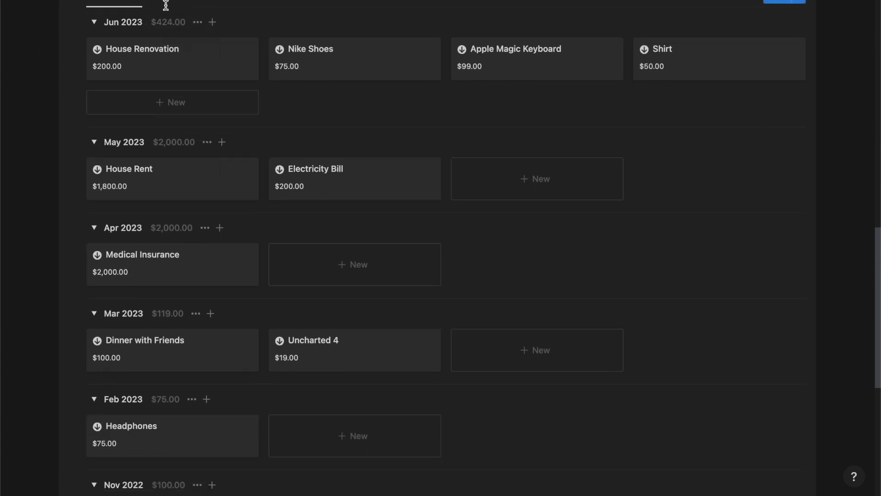
pyautogui.click(176, 6)
pyautogui.scroll(-6, 211, 151)
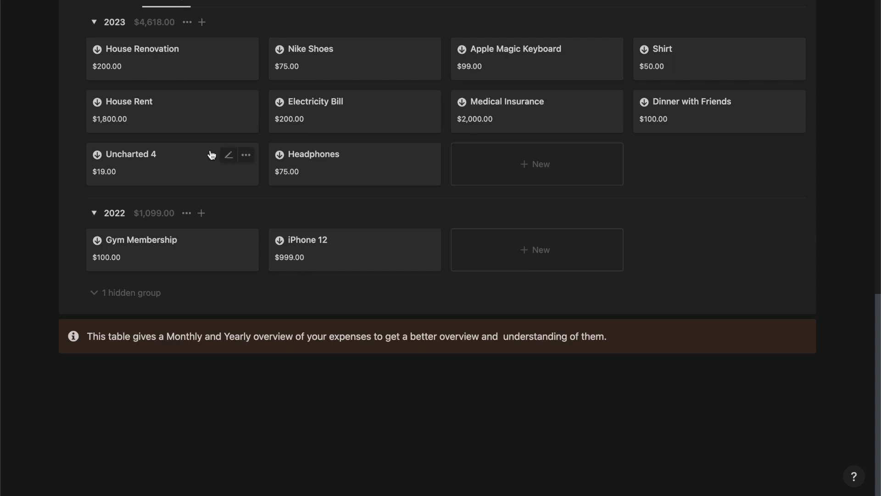
pyautogui.scroll(15, 210, 152)
pyautogui.scroll(4, 211, 150)
pyautogui.click(240, 125)
pyautogui.scroll(-11, 300, 270)
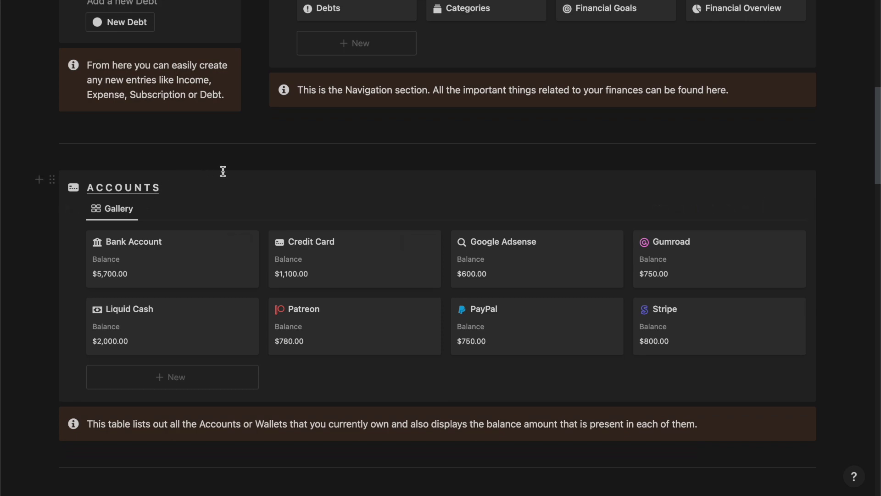
pyautogui.scroll(3, 399, 225)
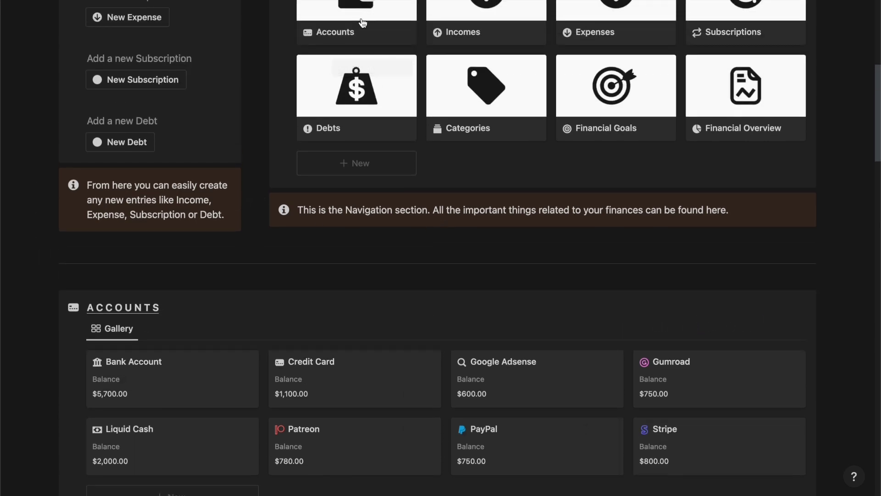
pyautogui.scroll(-10, 356, 233)
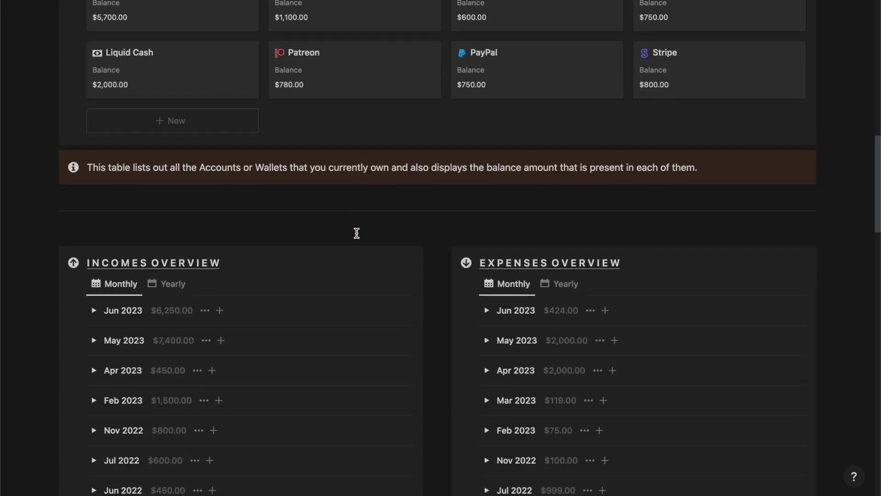
pyautogui.scroll(-7, 460, 252)
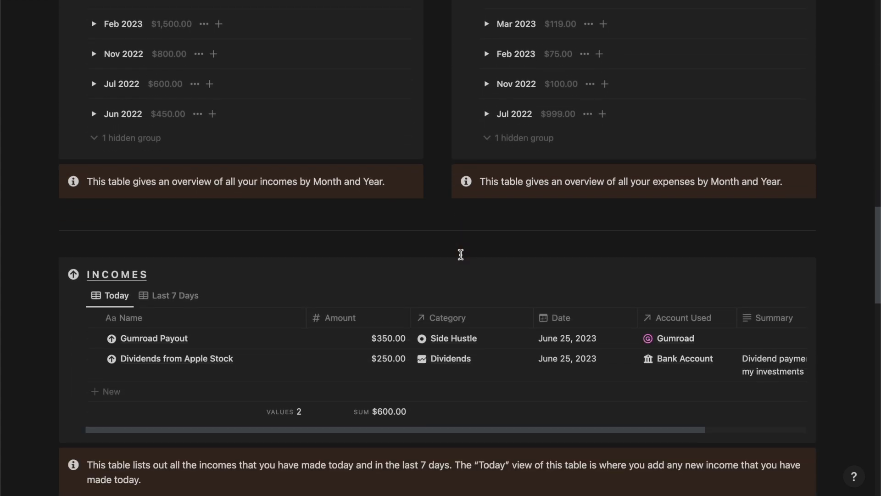
pyautogui.scroll(-5, 177, 278)
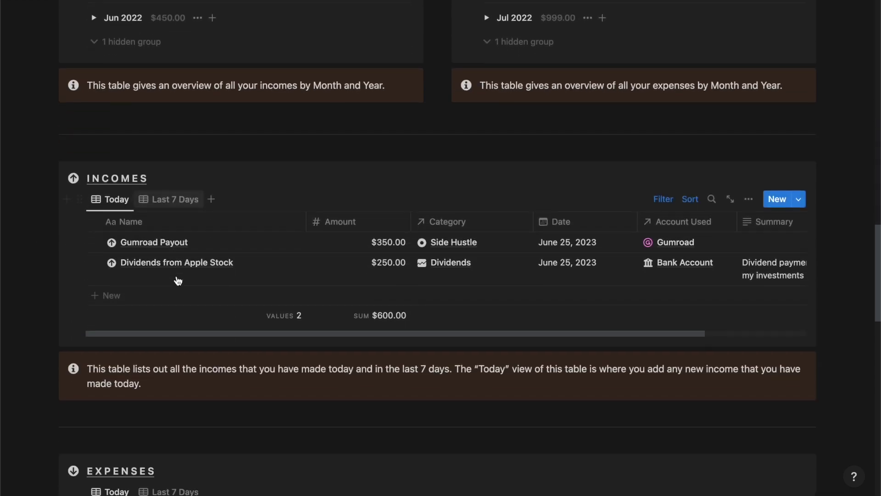
pyautogui.scroll(-2, 177, 275)
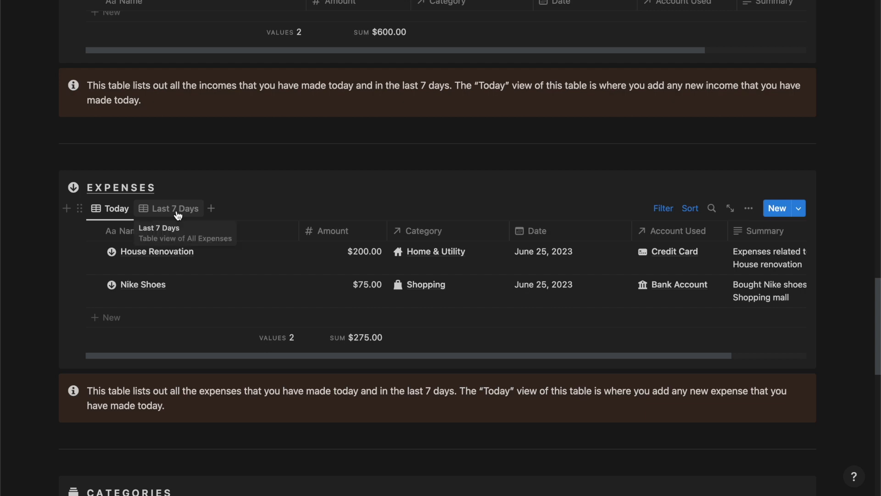
pyautogui.scroll(-4, 178, 212)
pyautogui.scroll(-3, 246, 206)
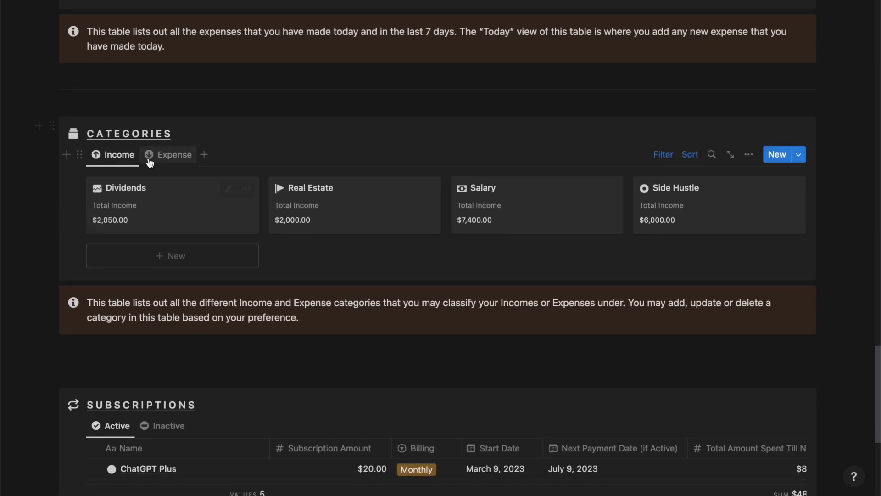
pyautogui.scroll(-5, 265, 177)
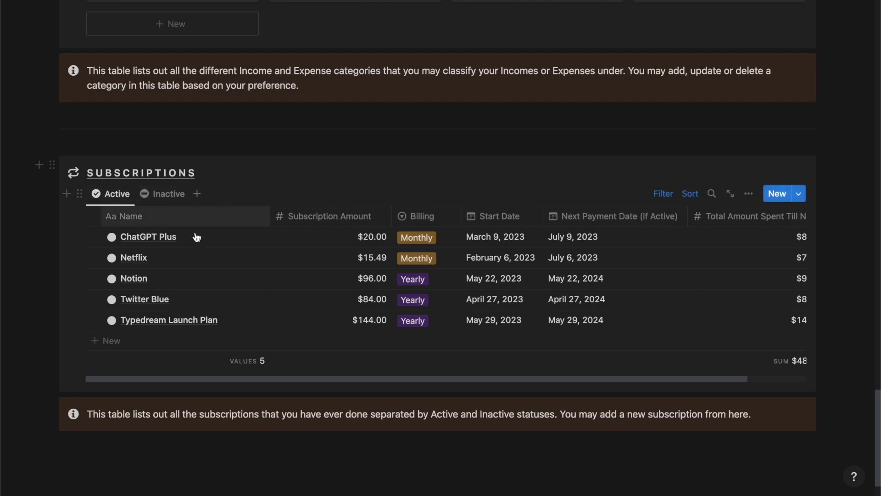
pyautogui.scroll(12, 273, 155)
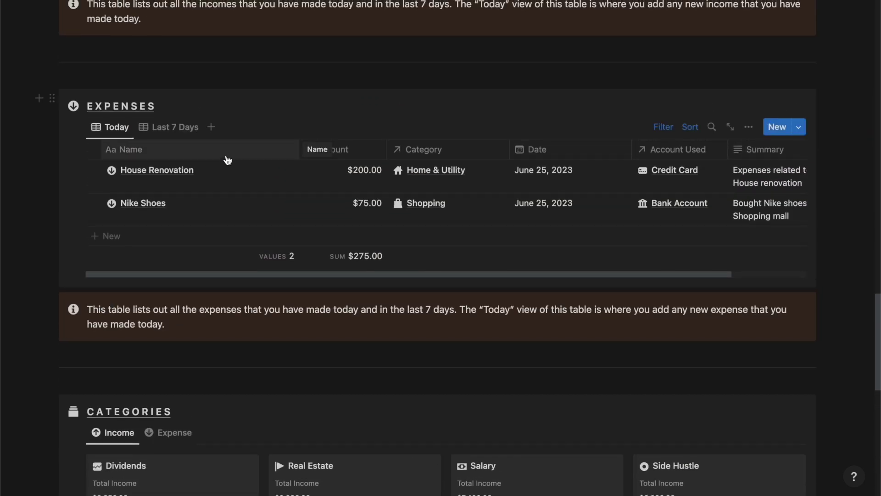
pyautogui.scroll(-7, 235, 309)
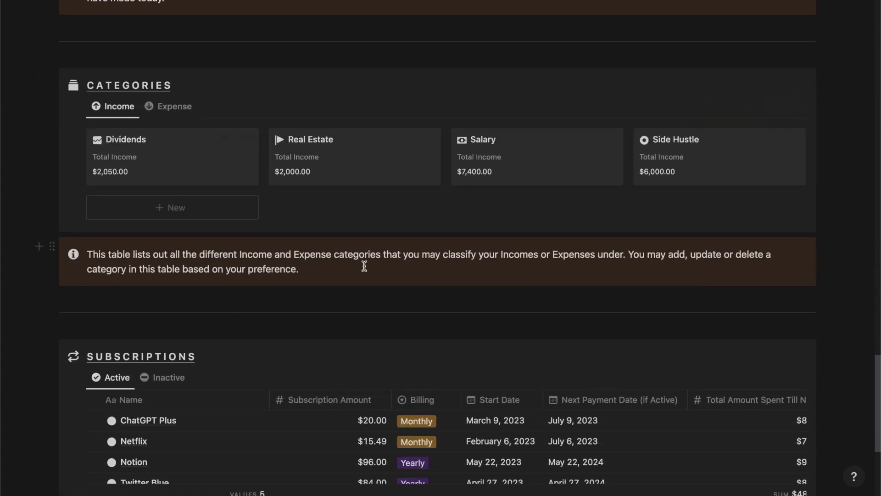
pyautogui.scroll(15, 364, 264)
pyautogui.scroll(14, 364, 266)
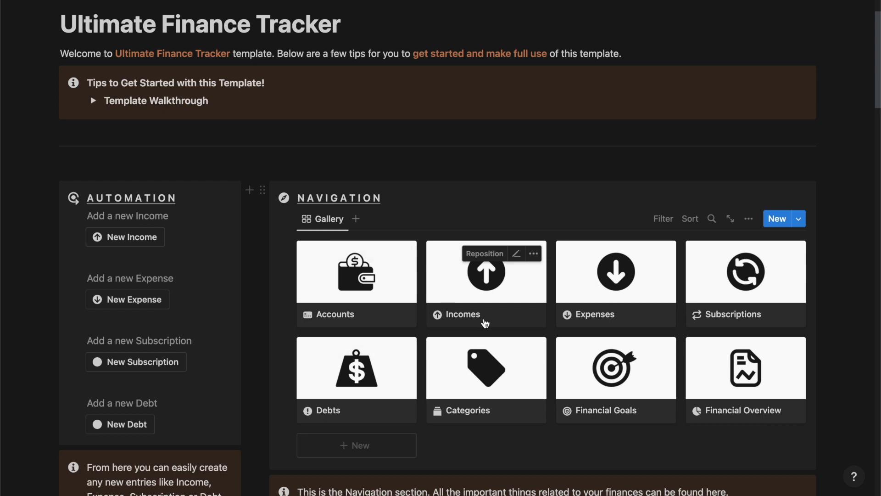
pyautogui.scroll(3, 466, 312)
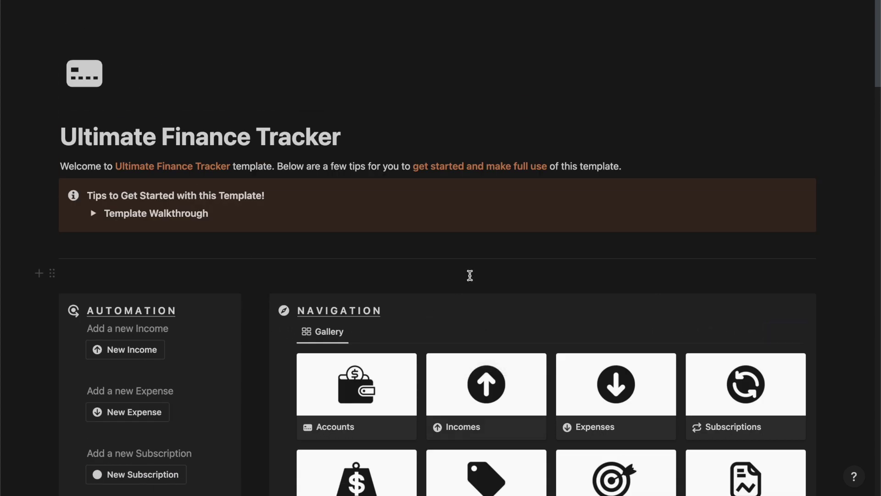